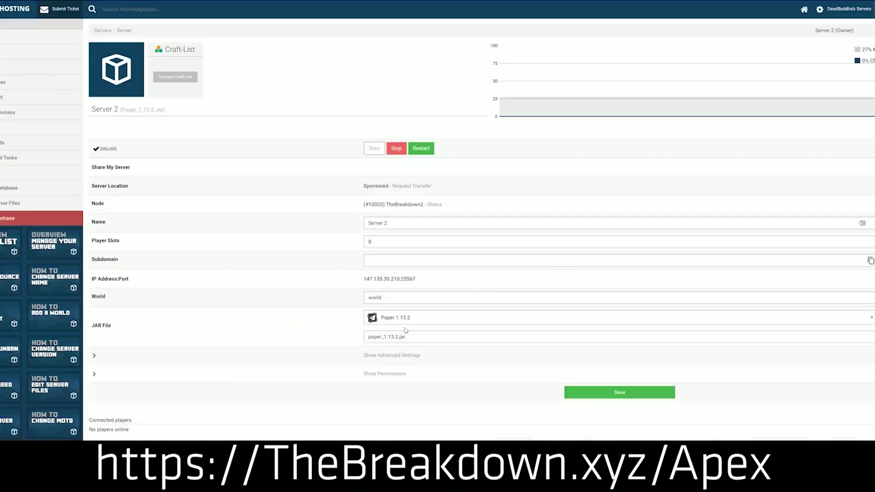
Step: Switch the server's JAR file to Minecraft 1.15 and confirm the version change
{"action": "left_click", "coordinate": [413, 324]}
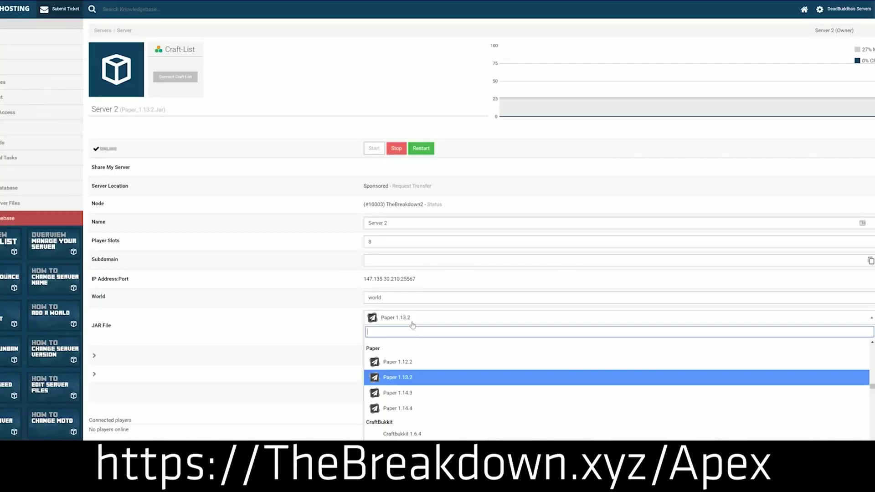
{"action": "scroll", "coordinate": [409, 355], "scroll_direction": "up", "scroll_amount": 3}
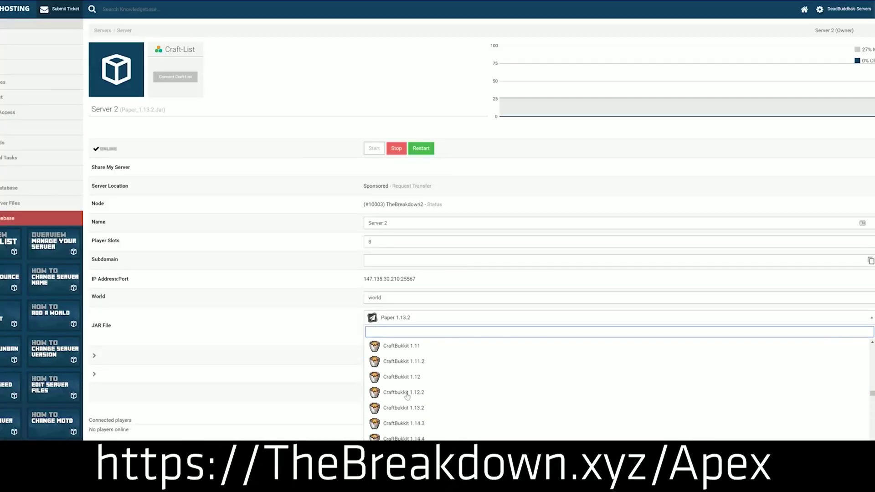
{"action": "scroll", "coordinate": [407, 385], "scroll_direction": "up", "scroll_amount": 3}
{"action": "scroll", "coordinate": [408, 387], "scroll_direction": "down", "scroll_amount": 4}
{"action": "scroll", "coordinate": [408, 391], "scroll_direction": "up", "scroll_amount": 3}
{"action": "scroll", "coordinate": [409, 391], "scroll_direction": "down", "scroll_amount": 2}
{"action": "scroll", "coordinate": [406, 394], "scroll_direction": "up", "scroll_amount": 6}
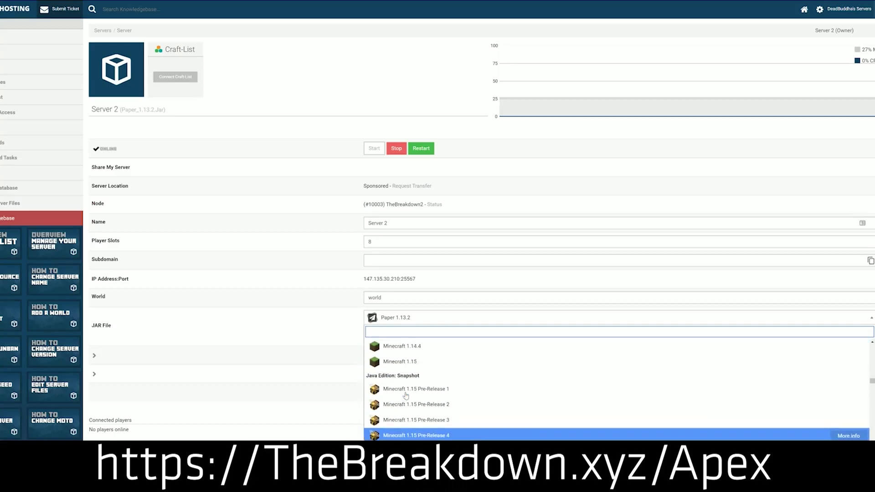
{"action": "scroll", "coordinate": [405, 396], "scroll_direction": "down", "scroll_amount": 3}
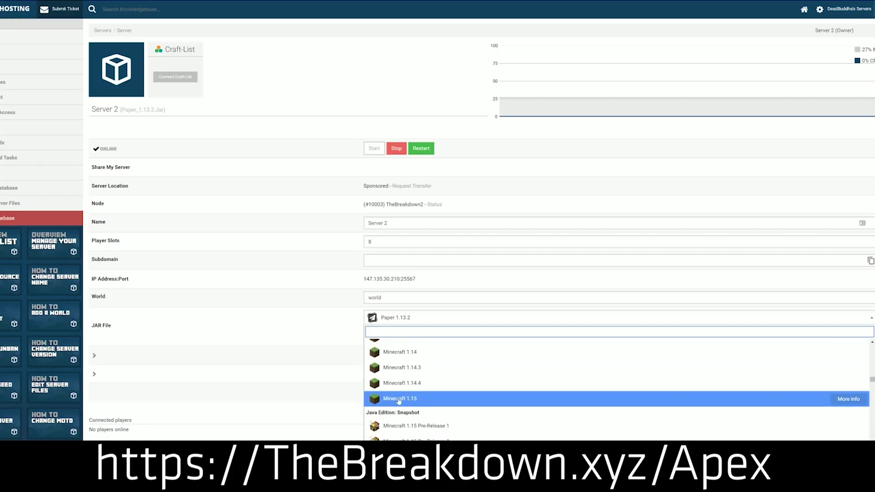
{"action": "left_click", "coordinate": [444, 401]}
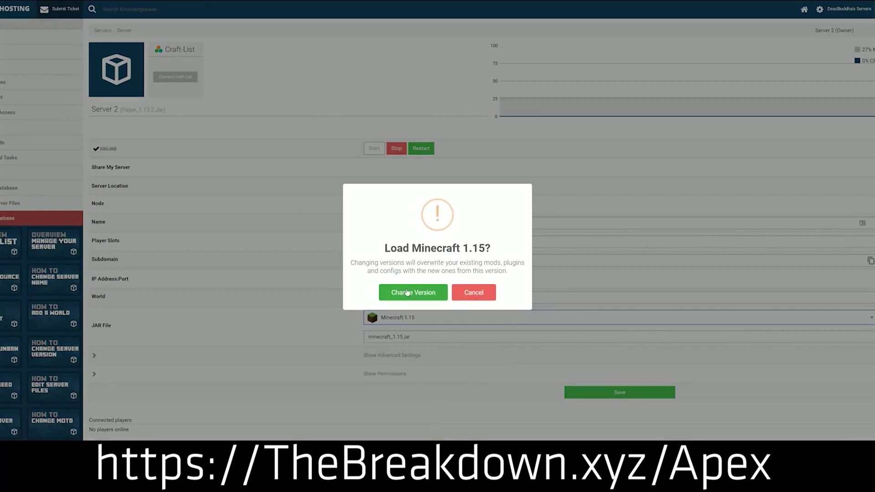
{"action": "left_click", "coordinate": [407, 293]}
{"action": "left_click", "coordinate": [476, 302]}
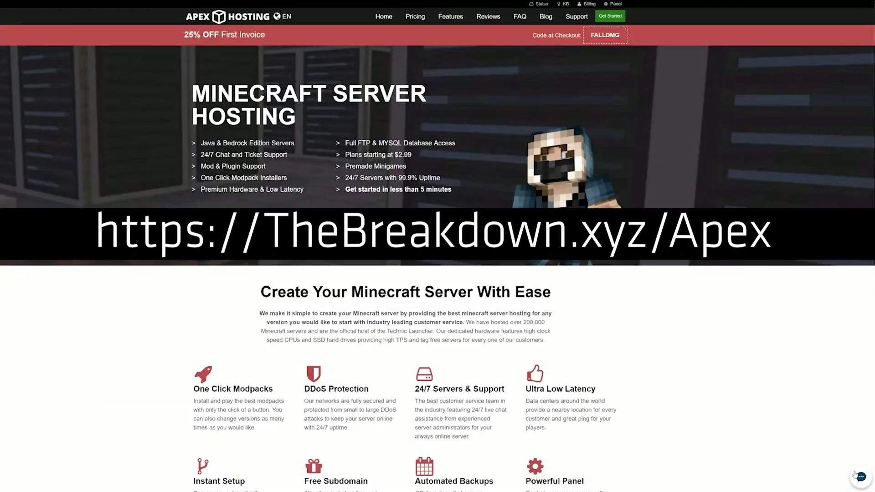
Step: Open the Apex Hosting live chat and start a support chat with the prefilled contact details and question
{"action": "left_click", "coordinate": [859, 476]}
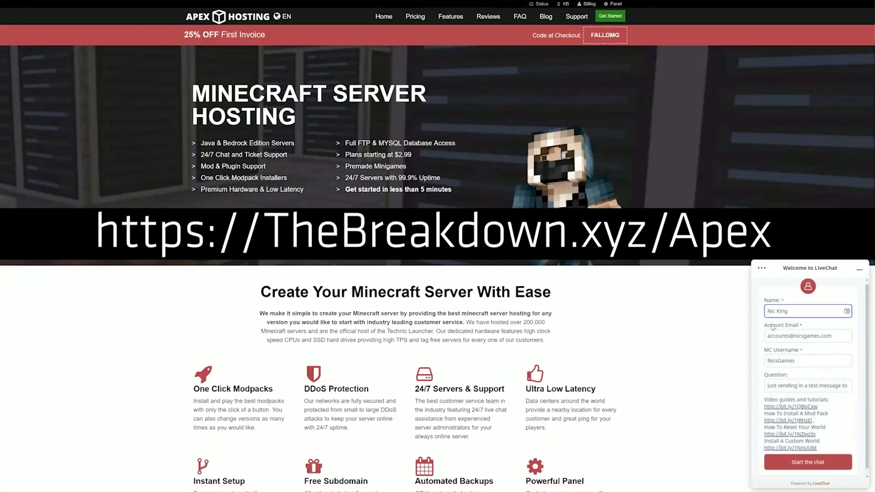
{"action": "left_click", "coordinate": [801, 461]}
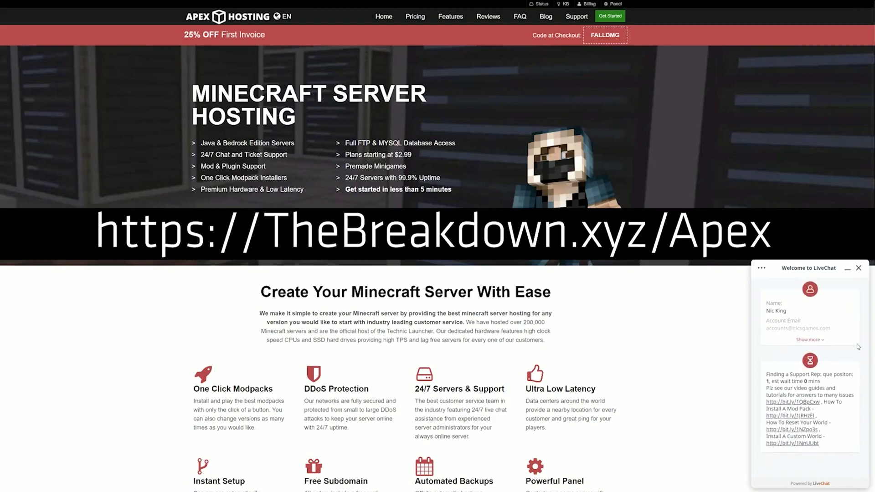
{"action": "left_click_drag", "start_coordinate": [820, 380], "coordinate": [773, 381]}
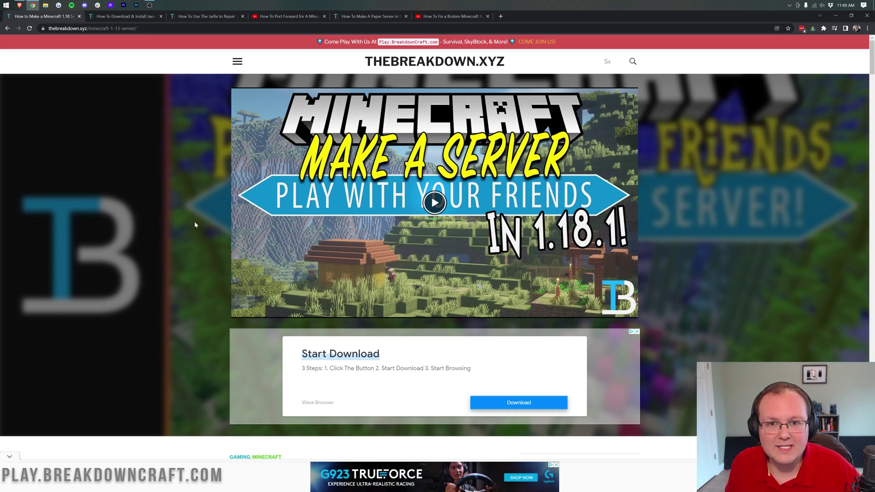
Step: Open the official server download page from the tutorial article's Step 1 and download minecraft_server.1.18.1.jar
{"action": "scroll", "coordinate": [195, 224], "scroll_direction": "down", "scroll_amount": 6}
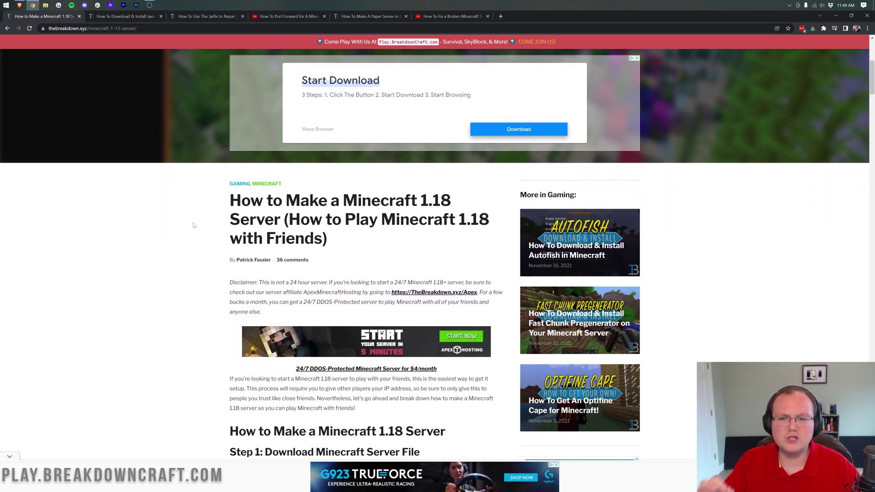
{"action": "scroll", "coordinate": [193, 225], "scroll_direction": "up", "scroll_amount": 6}
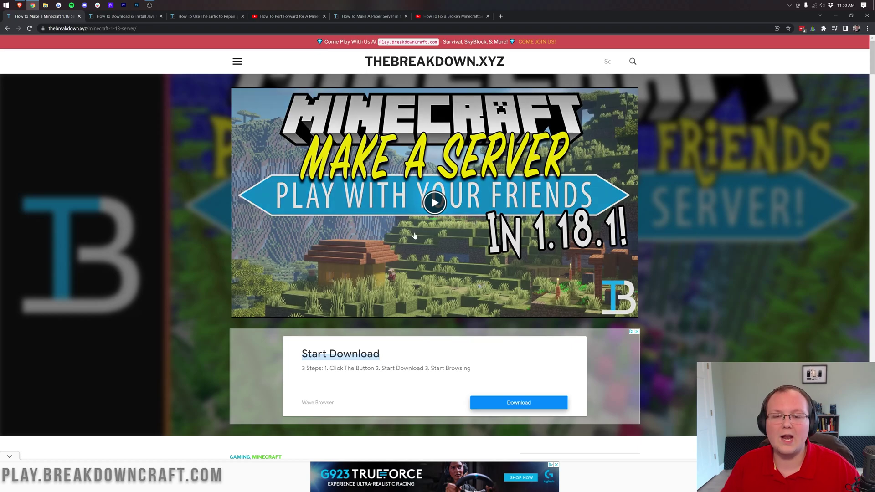
{"action": "scroll", "coordinate": [429, 273], "scroll_direction": "down", "scroll_amount": 3}
{"action": "scroll", "coordinate": [430, 273], "scroll_direction": "down", "scroll_amount": 4}
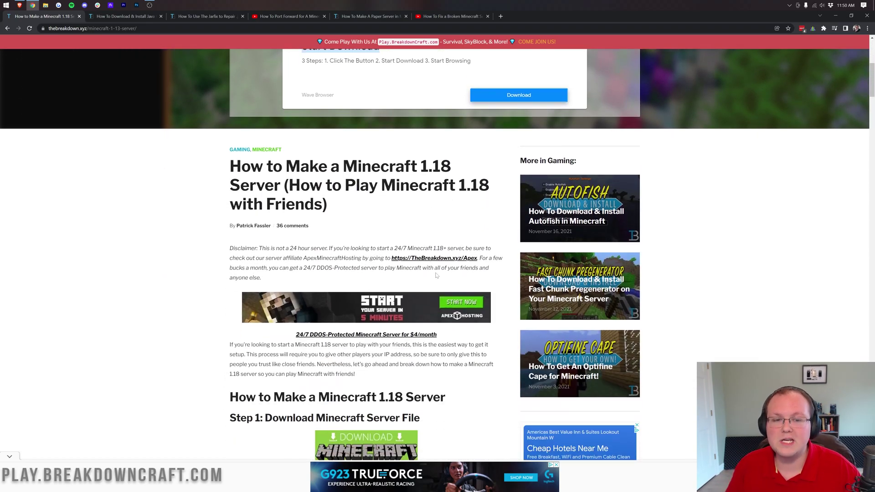
{"action": "scroll", "coordinate": [436, 272], "scroll_direction": "up", "scroll_amount": 7}
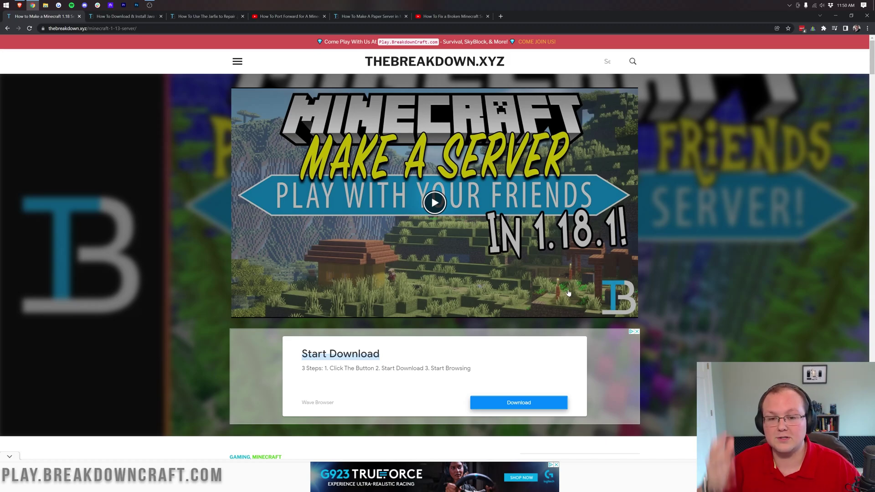
{"action": "scroll", "coordinate": [677, 254], "scroll_direction": "down", "scroll_amount": 10}
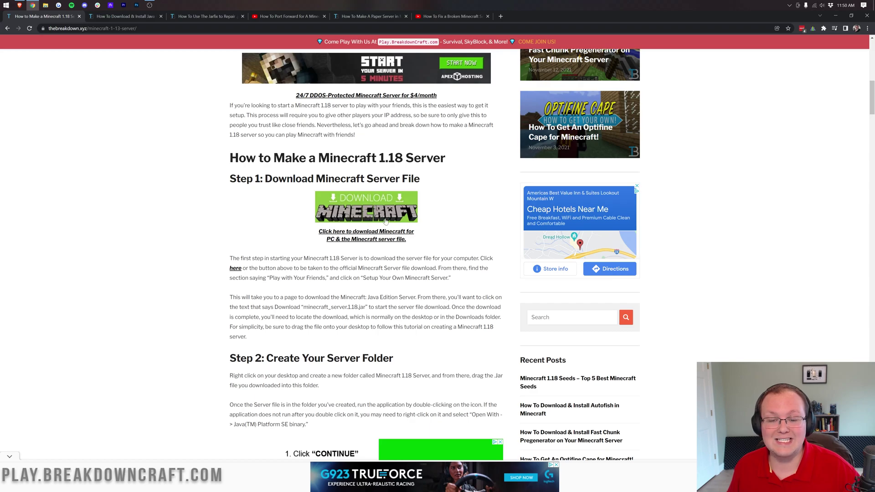
{"action": "left_click", "coordinate": [354, 208]}
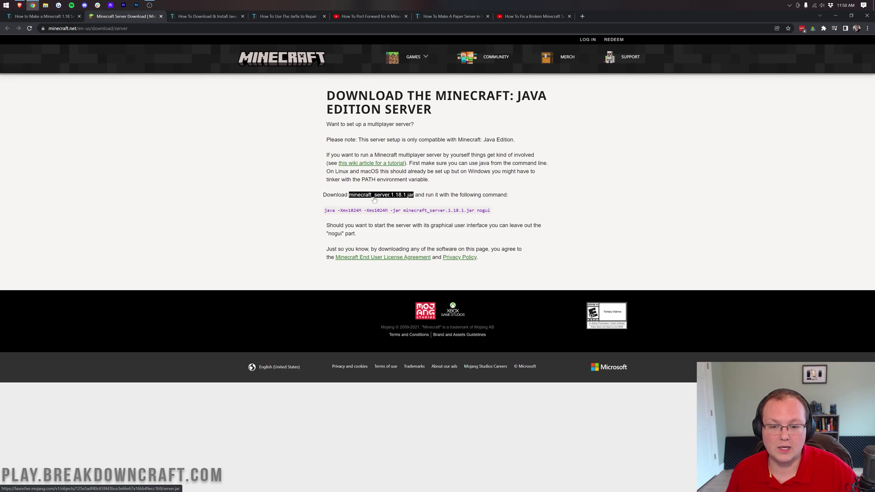
{"action": "left_click", "coordinate": [377, 196]}
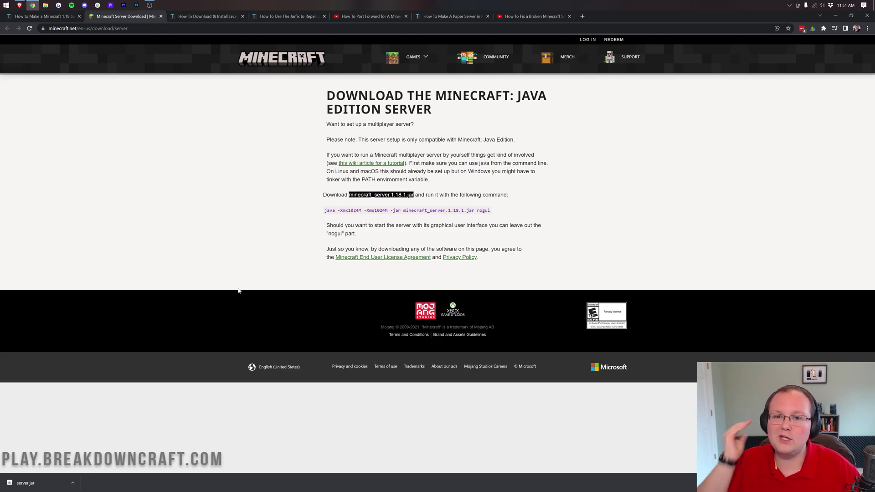
Step: Show the desktop, search Windows for "down" and open the Downloads folder
{"action": "left_click", "coordinate": [214, 17]}
{"action": "key", "text": "super+d"}
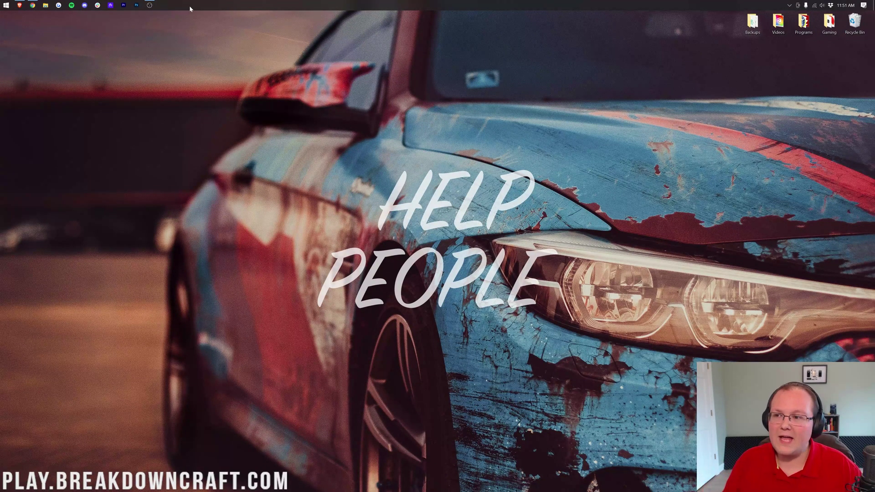
{"action": "left_click", "coordinate": [6, 5]}
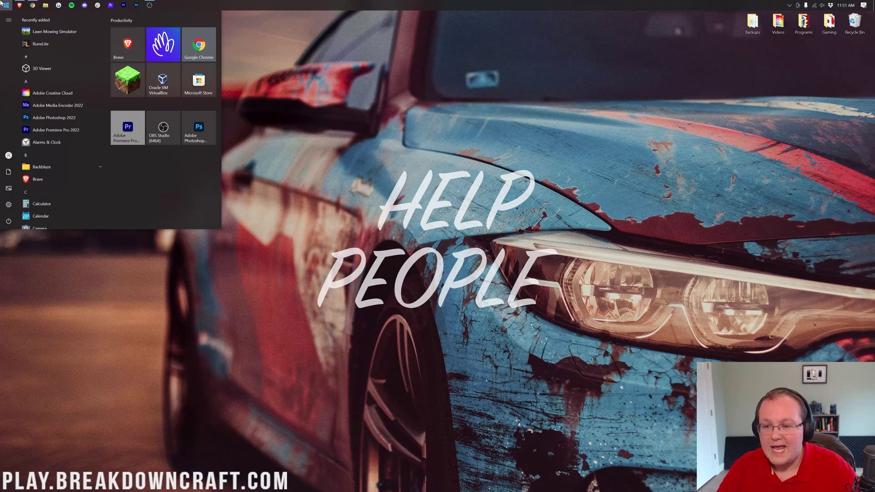
{"action": "type", "text": "down"}
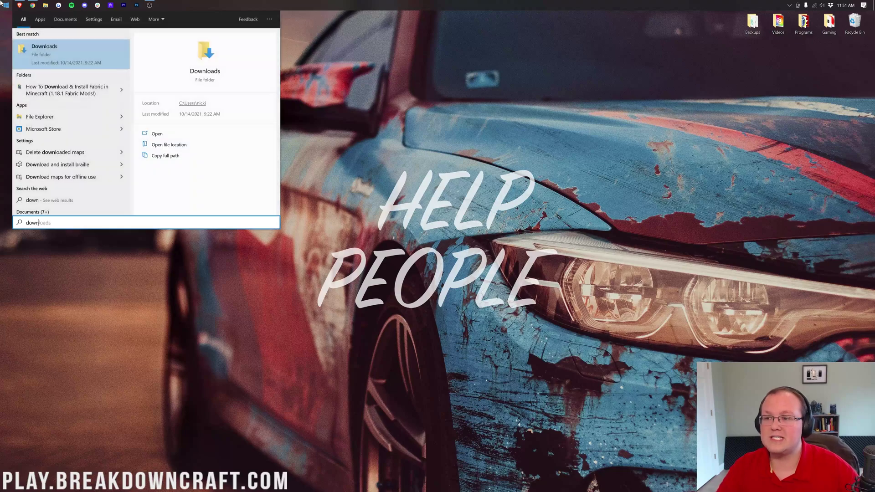
{"action": "left_click", "coordinate": [58, 63]}
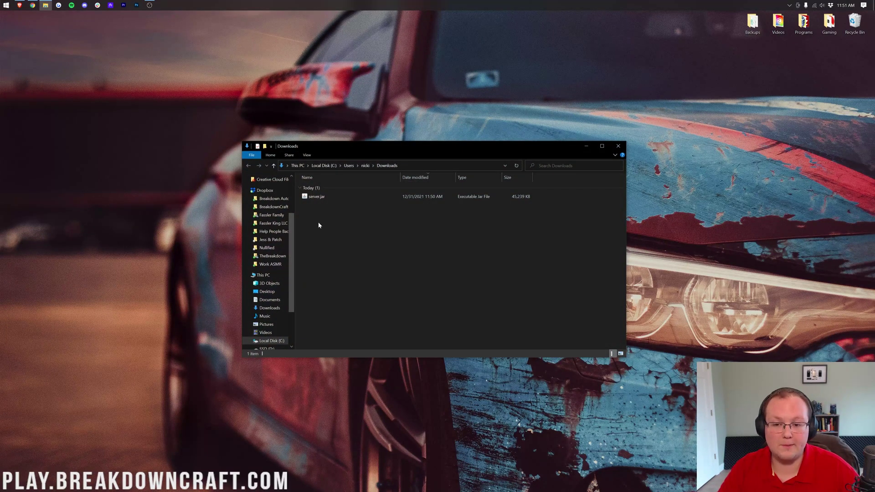
Step: Move server.jar from the Downloads folder to the desktop and close the folder window
{"action": "left_click", "coordinate": [308, 198]}
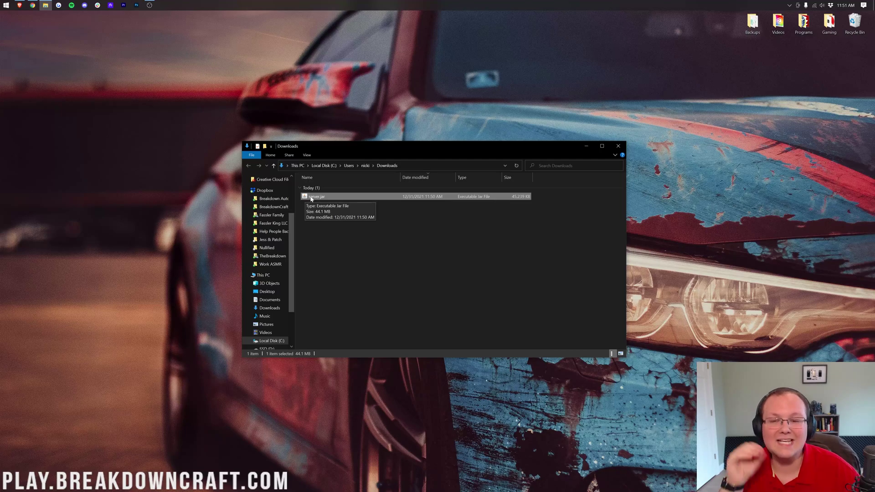
{"action": "left_click_drag", "start_coordinate": [313, 199], "coordinate": [396, 95]}
{"action": "left_click", "coordinate": [618, 146]}
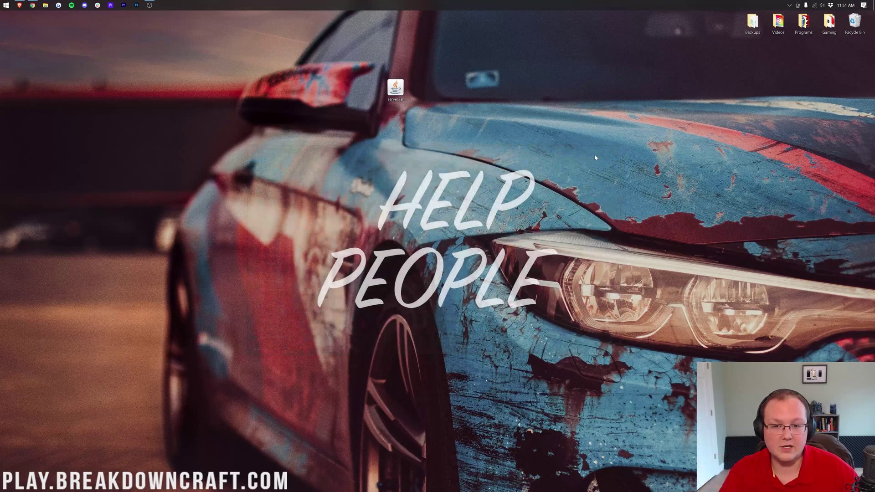
Step: Create a new folder named Play.BreakdownCraft.com on the desktop
{"action": "right_click", "coordinate": [405, 119]}
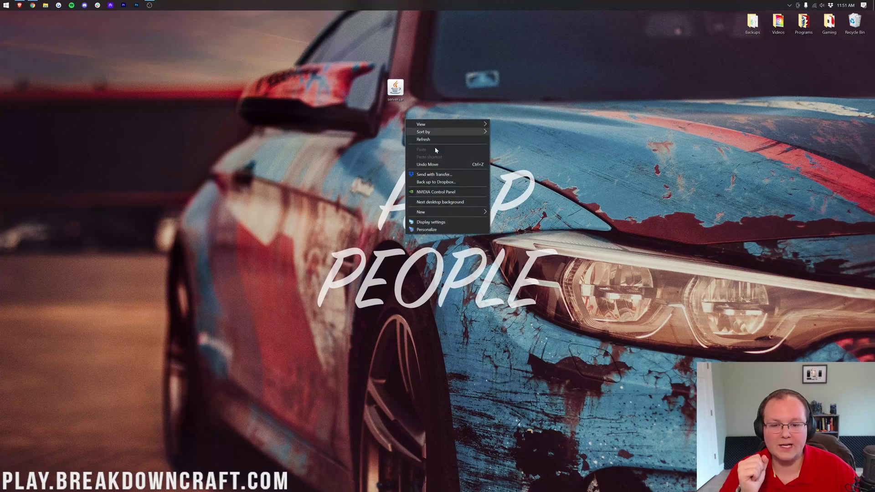
{"action": "mouse_move", "coordinate": [459, 214]}
{"action": "left_click", "coordinate": [501, 212]}
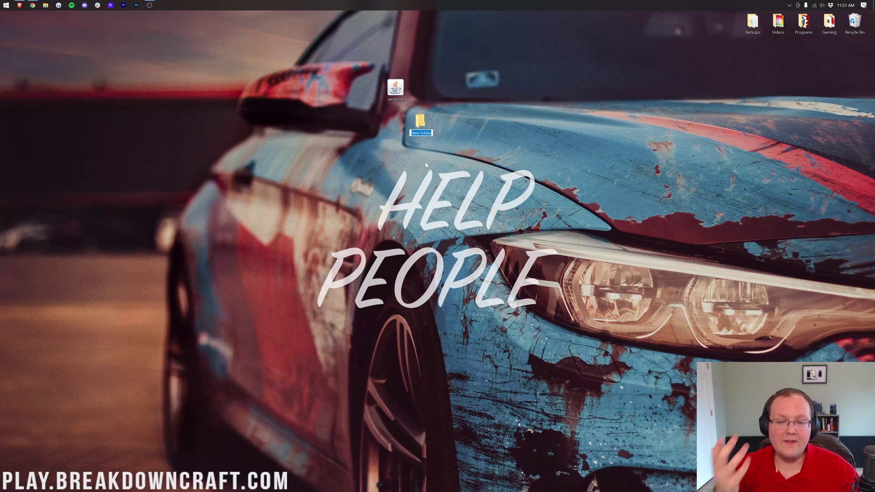
{"action": "type", "text": "Play.Breakdown"}
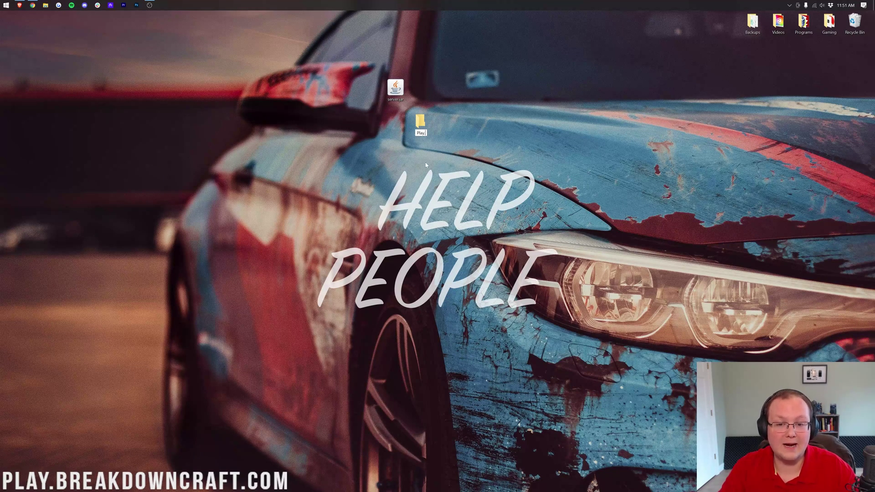
{"action": "type", "text": "Craft.com"}
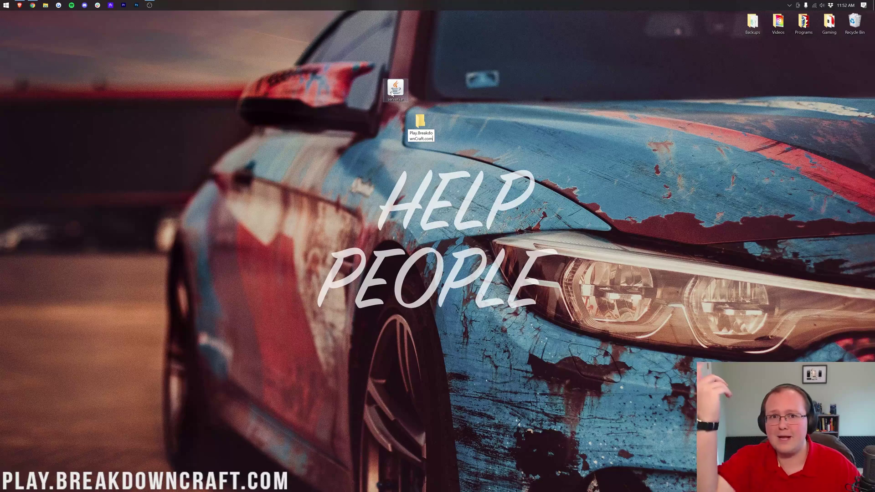
Step: Move server.jar into the Play.BreakdownCraft.com folder and open that folder
{"action": "left_click_drag", "start_coordinate": [405, 93], "coordinate": [430, 130]}
{"action": "left_click_drag", "start_coordinate": [454, 166], "coordinate": [451, 132]}
{"action": "left_click_drag", "start_coordinate": [421, 122], "coordinate": [407, 124]}
{"action": "left_click_drag", "start_coordinate": [448, 132], "coordinate": [422, 131]}
{"action": "double_click", "coordinate": [423, 131]}
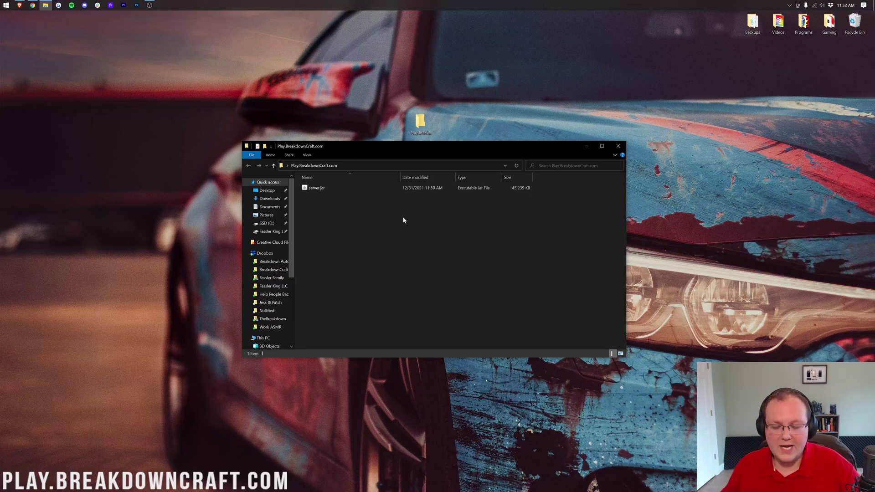
Step: Create a new text document in the Play.BreakdownCraft.com folder, keeping its default name
{"action": "right_click", "coordinate": [338, 215]}
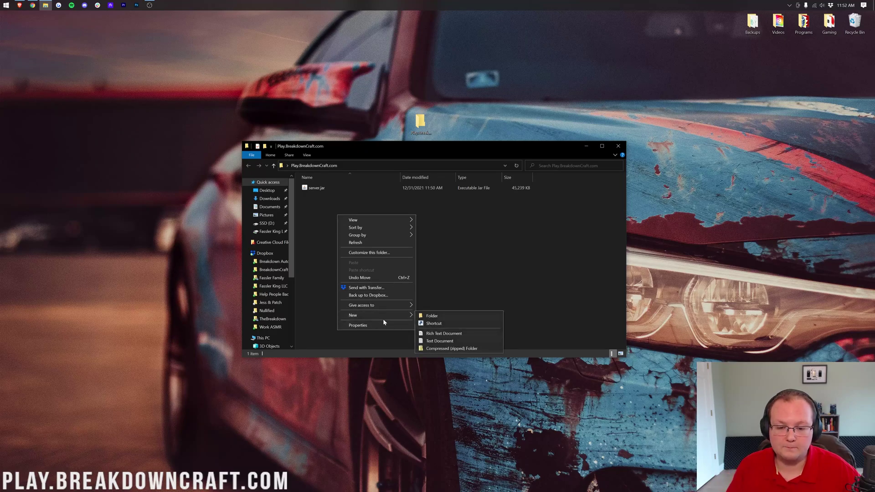
{"action": "left_click", "coordinate": [439, 340]}
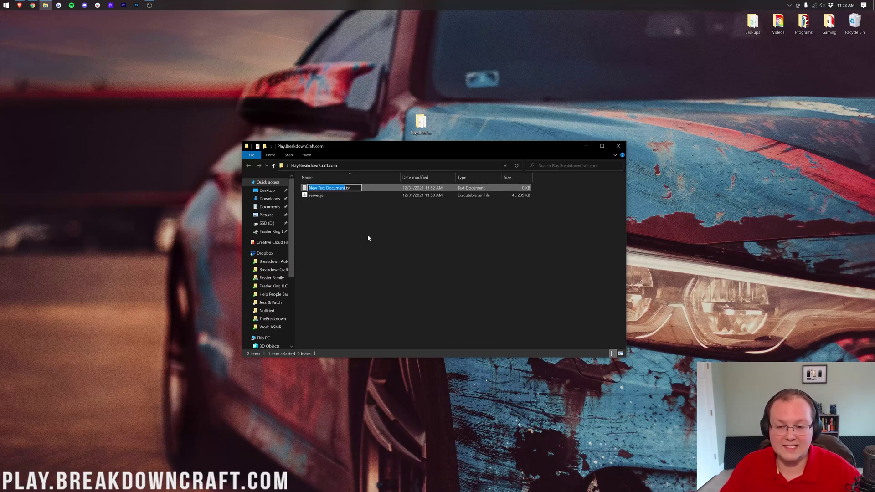
{"action": "left_click", "coordinate": [367, 205]}
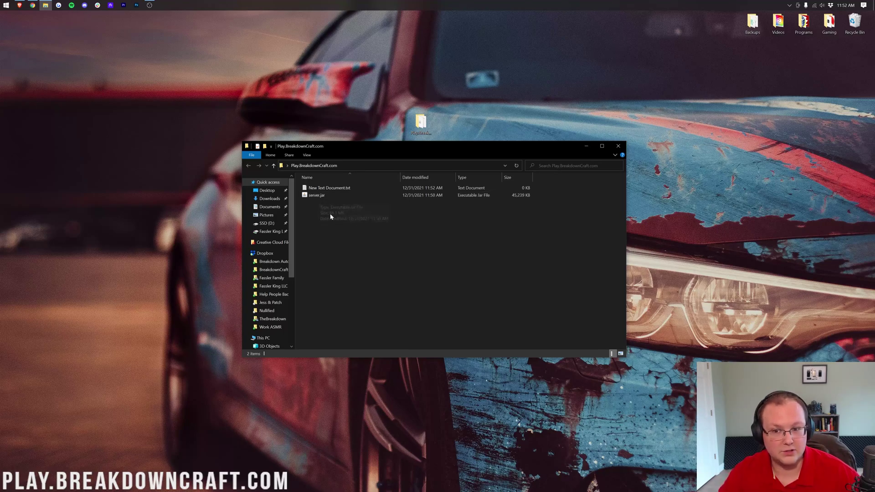
Step: Turn the display of file name extensions off and back on in File Explorer
{"action": "left_click", "coordinate": [307, 156]}
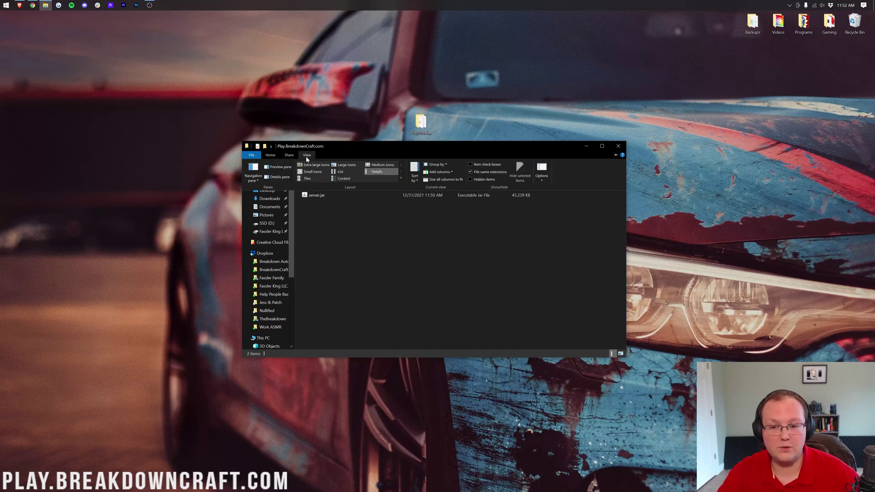
{"action": "left_click", "coordinate": [481, 173]}
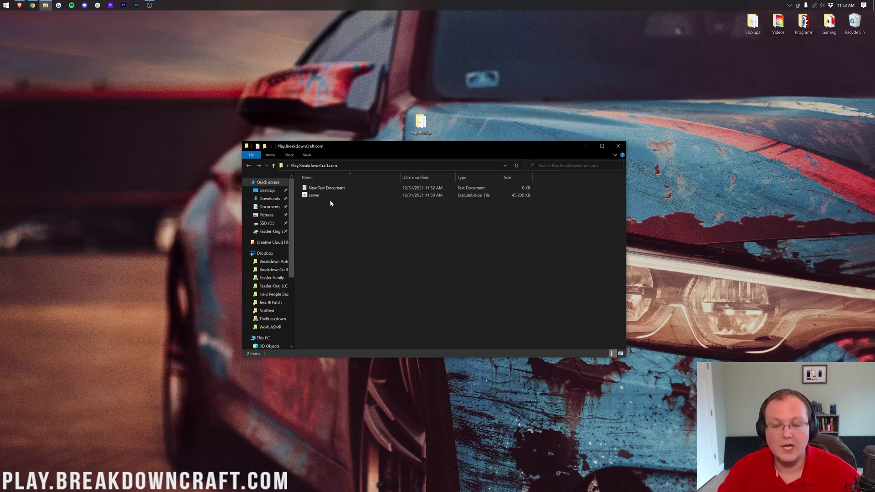
{"action": "left_click", "coordinate": [306, 155]}
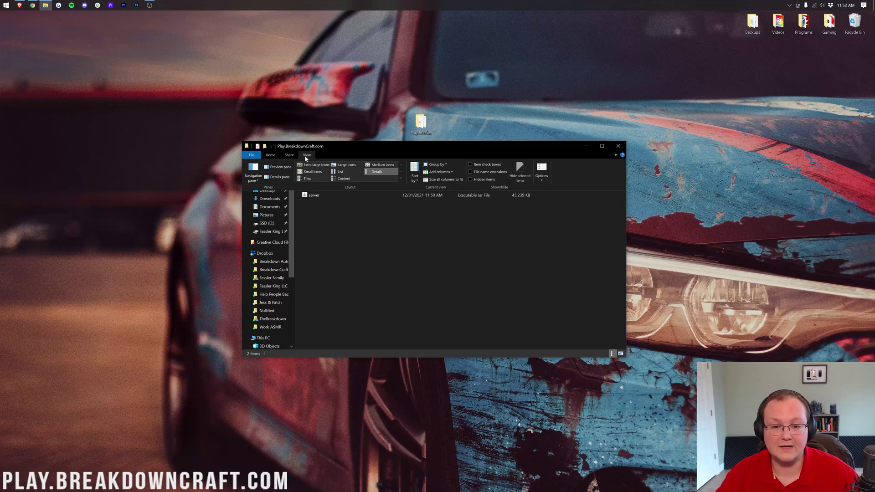
{"action": "left_click", "coordinate": [482, 171]}
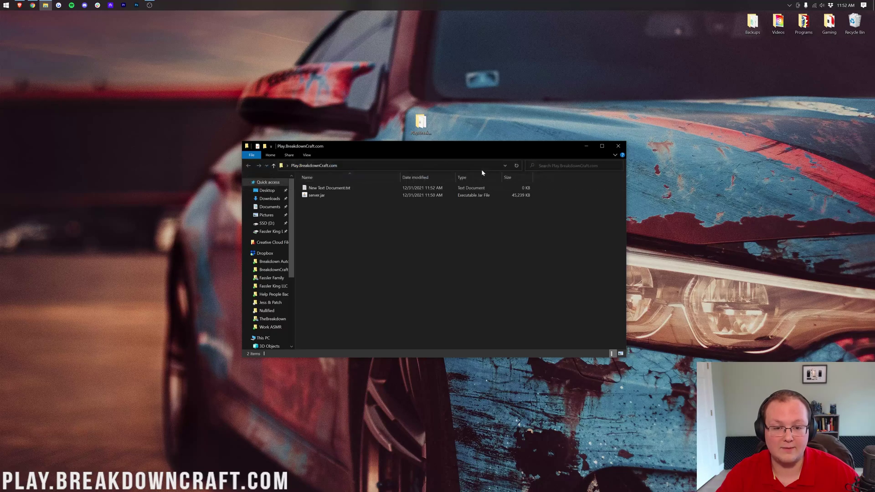
{"action": "left_click", "coordinate": [307, 155]}
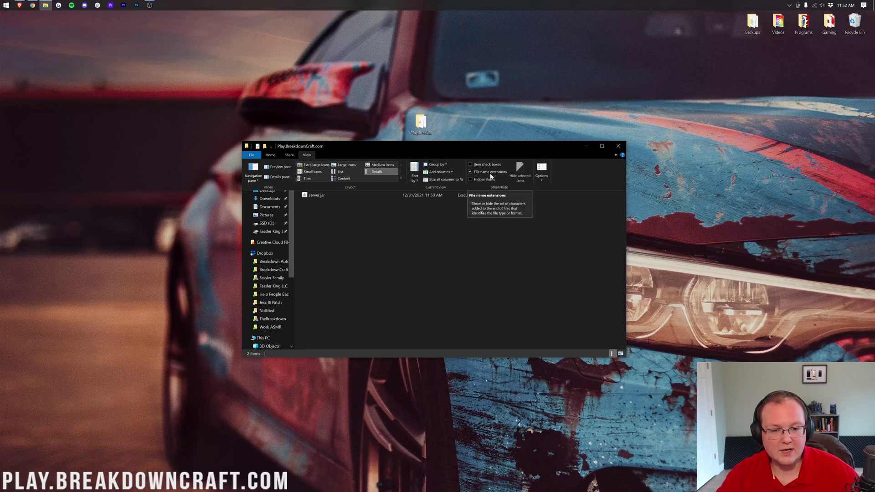
Step: In the advanced folder options, turn hiding of extensions for known file types on and back off, and apply the settings
{"action": "left_click", "coordinate": [542, 169]}
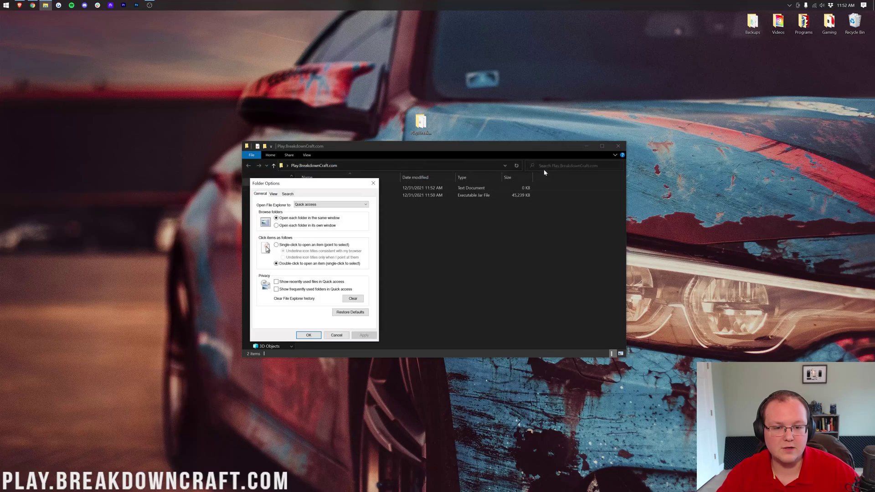
{"action": "left_click", "coordinate": [275, 195]}
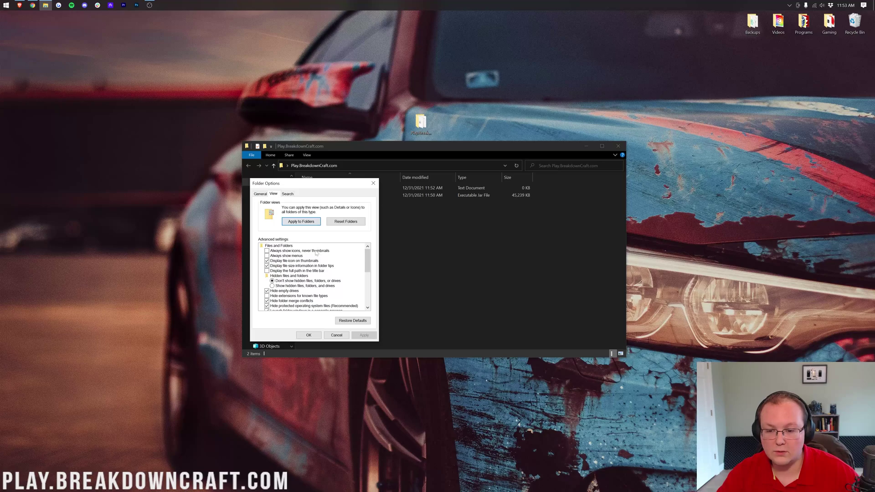
{"action": "scroll", "coordinate": [315, 257], "scroll_direction": "down", "scroll_amount": 3}
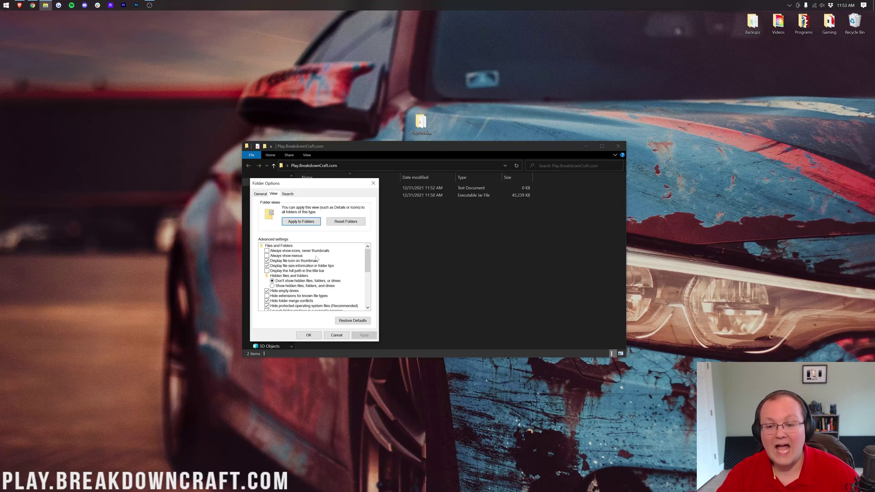
{"action": "scroll", "coordinate": [316, 258], "scroll_direction": "down", "scroll_amount": 3}
{"action": "left_click", "coordinate": [316, 267]}
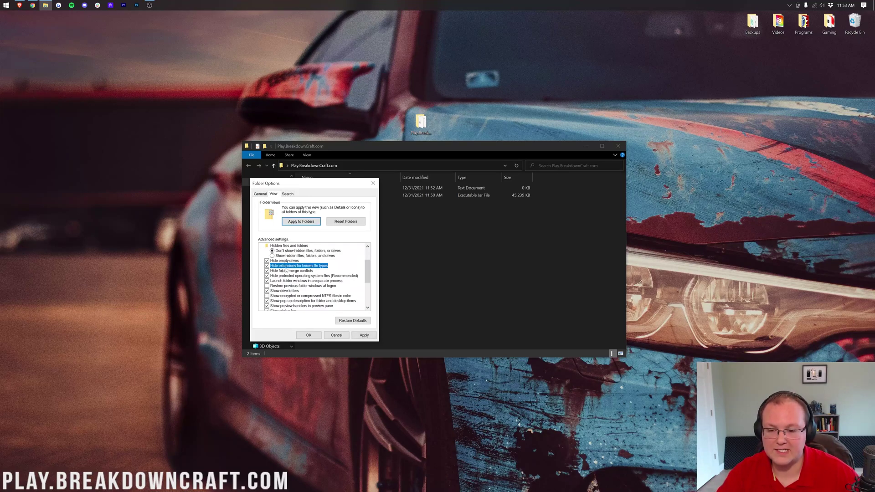
{"action": "left_click", "coordinate": [267, 266]}
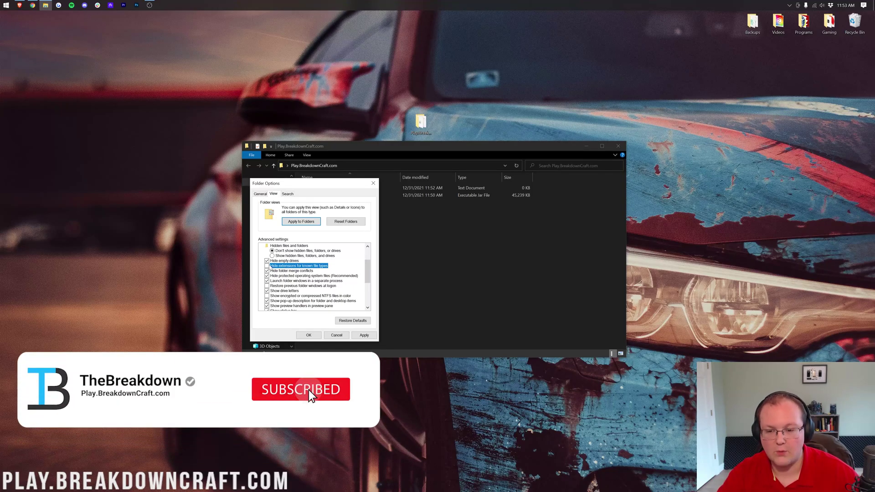
{"action": "left_click", "coordinate": [359, 333]}
{"action": "left_click", "coordinate": [309, 335]}
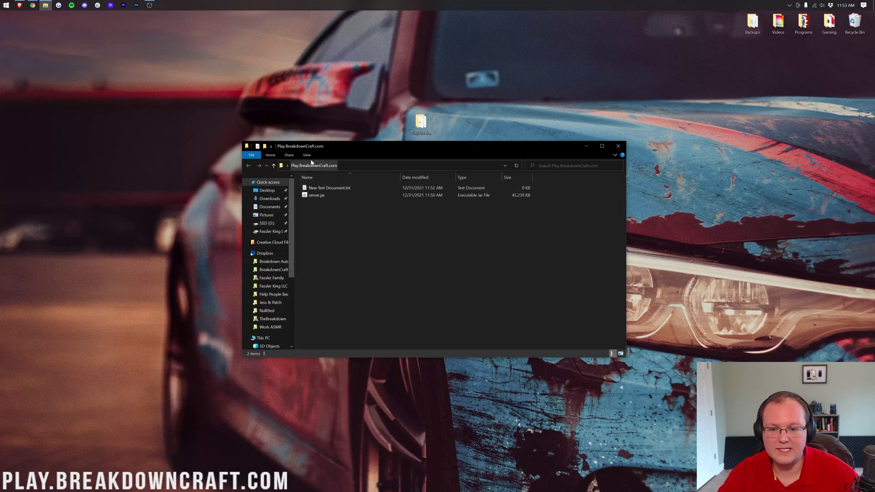
{"action": "left_click", "coordinate": [307, 155]}
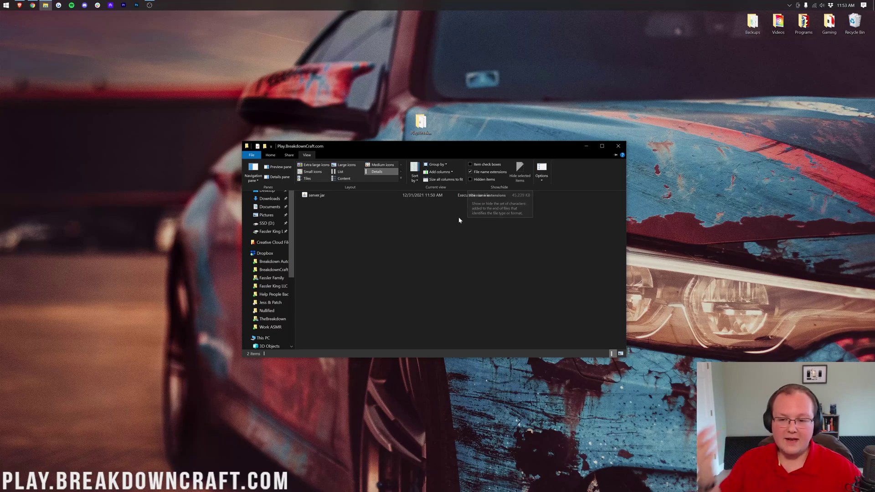
{"action": "left_click", "coordinate": [445, 226]}
Step: Open New Text Document.txt and enter "java -Xmx2048M -Xms2048M -jar server.jar nogui" with PAUSE on a second line
{"action": "left_click", "coordinate": [355, 189]}
{"action": "double_click", "coordinate": [354, 189]}
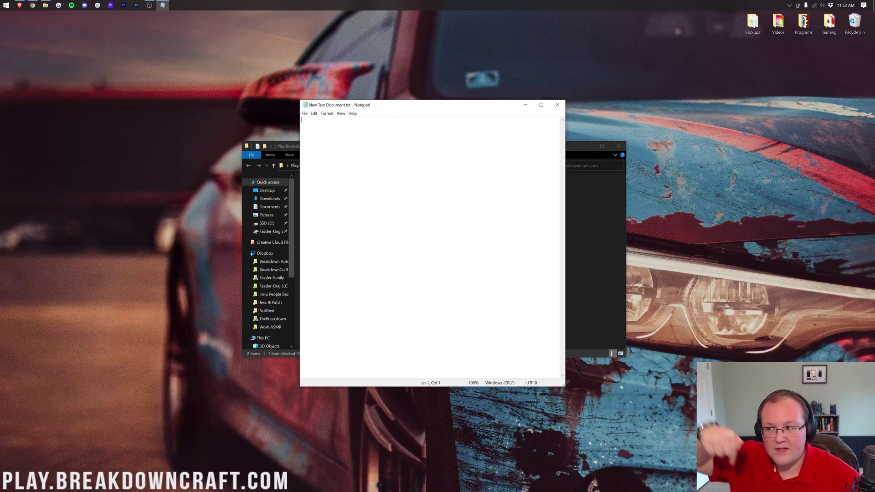
{"action": "left_click", "coordinate": [19, 5]}
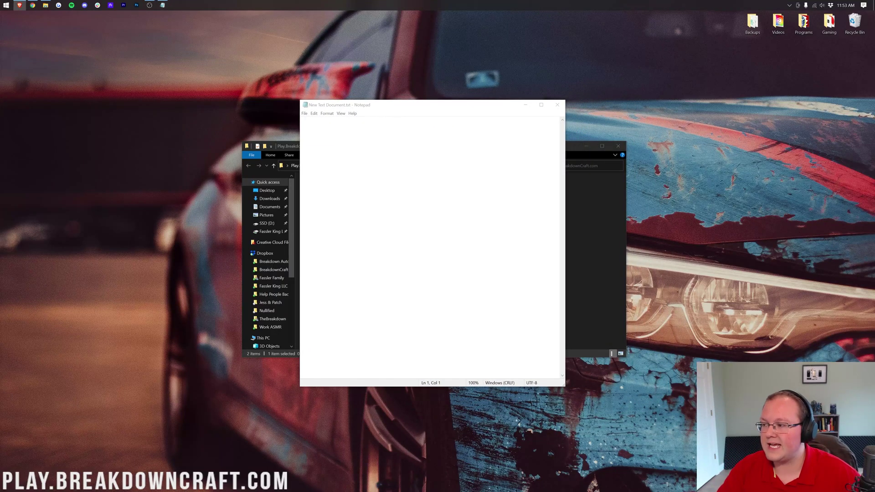
{"action": "key", "text": "alt+Tab"}
{"action": "type", "text": "java -Xmx2048M -Xms2048M -jar server.jar nogui PAUSE"}
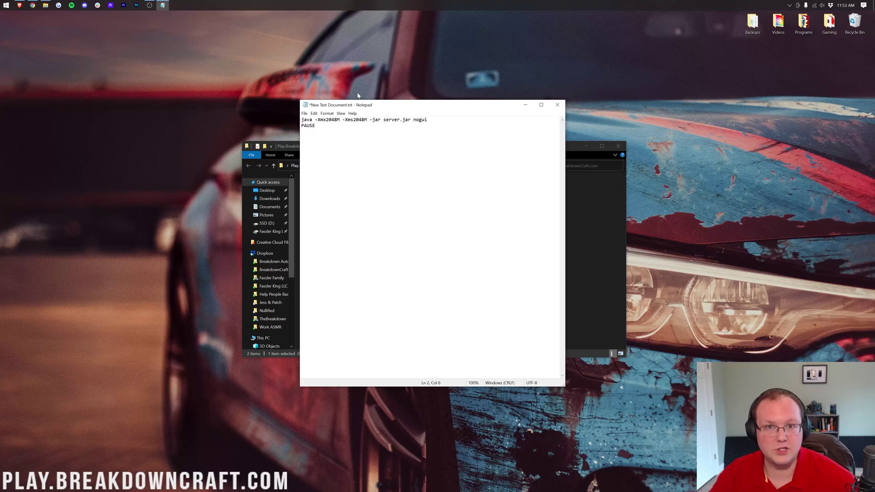
Step: Try 3048M and 4048M for the Xmx and Xms memory values in the startup line, and return both to 2048M
{"action": "left_click_drag", "start_coordinate": [313, 120], "coordinate": [301, 120]}
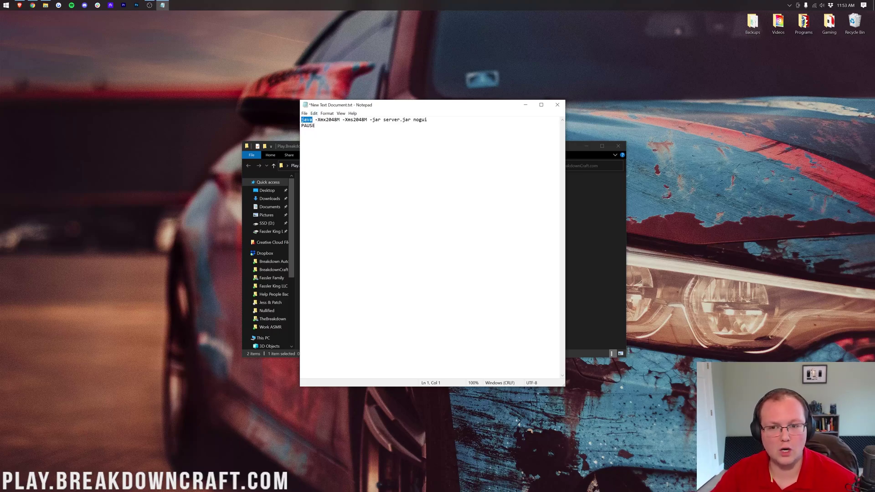
{"action": "left_click_drag", "start_coordinate": [315, 119], "coordinate": [367, 119]}
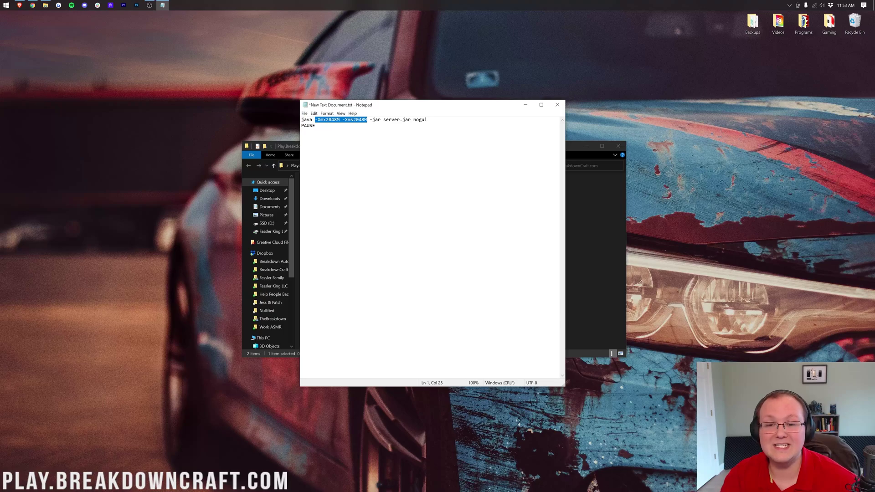
{"action": "left_click", "coordinate": [329, 119]}
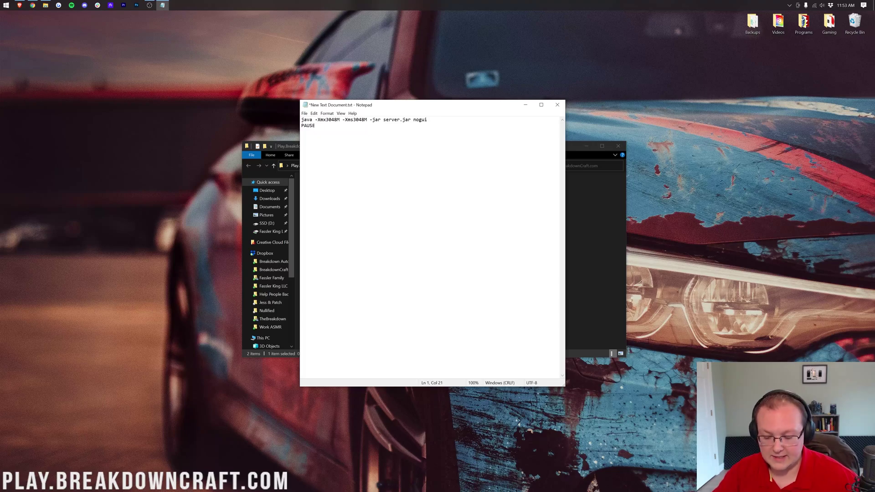
{"action": "type", "text": "4"}
{"action": "key", "text": "BackSpace"}
{"action": "key", "text": "BackSpace"}
{"action": "type", "text": "4"}
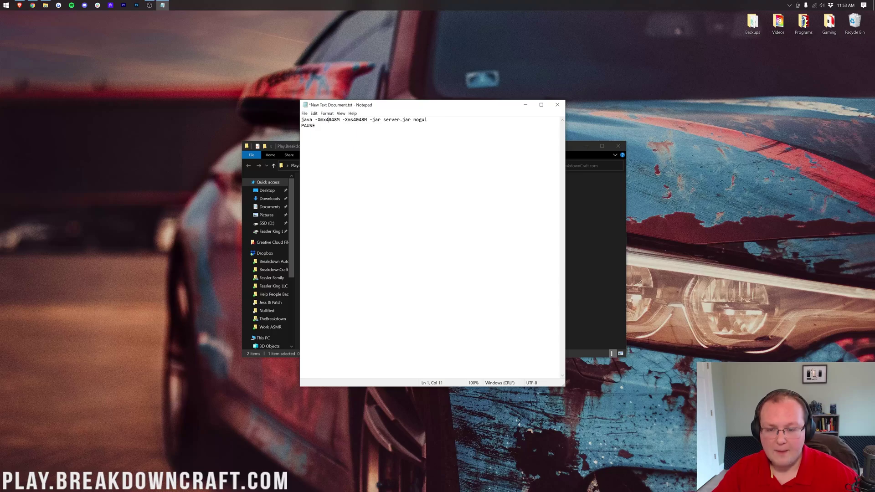
{"action": "key", "text": "BackSpace"}
{"action": "type", "text": "2"}
{"action": "left_click", "coordinate": [356, 119]}
{"action": "key", "text": "BackSpace"}
{"action": "type", "text": "2"}
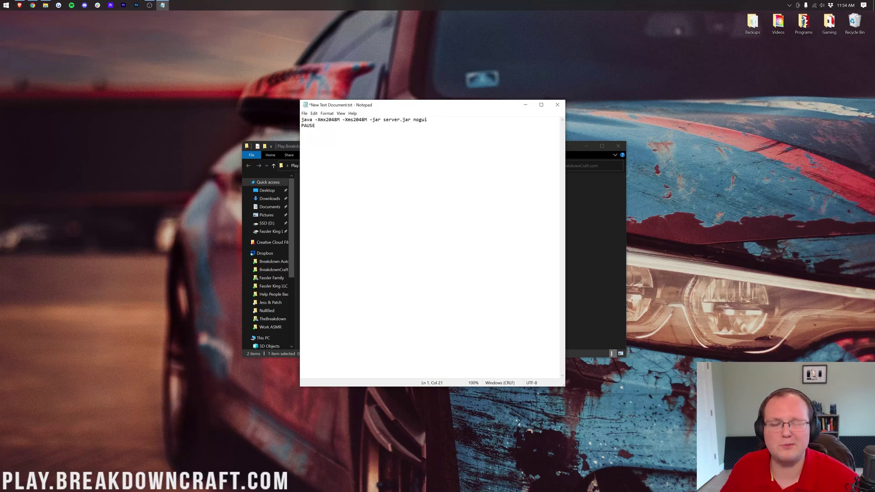
Step: Compare the server.jar name in the startup line with the jar file in the Play.BreakdownCraft.com folder
{"action": "left_click", "coordinate": [381, 119]}
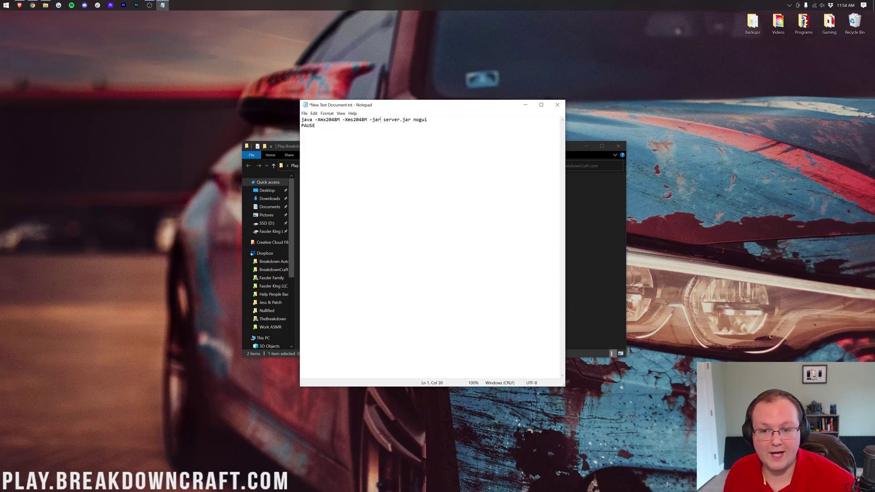
{"action": "double_click", "coordinate": [307, 119]}
{"action": "left_click", "coordinate": [372, 120]}
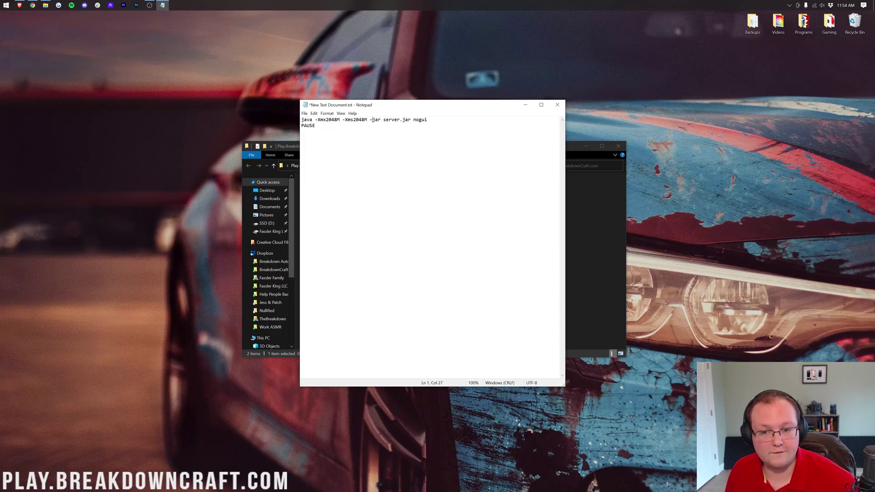
{"action": "left_click_drag", "start_coordinate": [383, 120], "coordinate": [411, 120]}
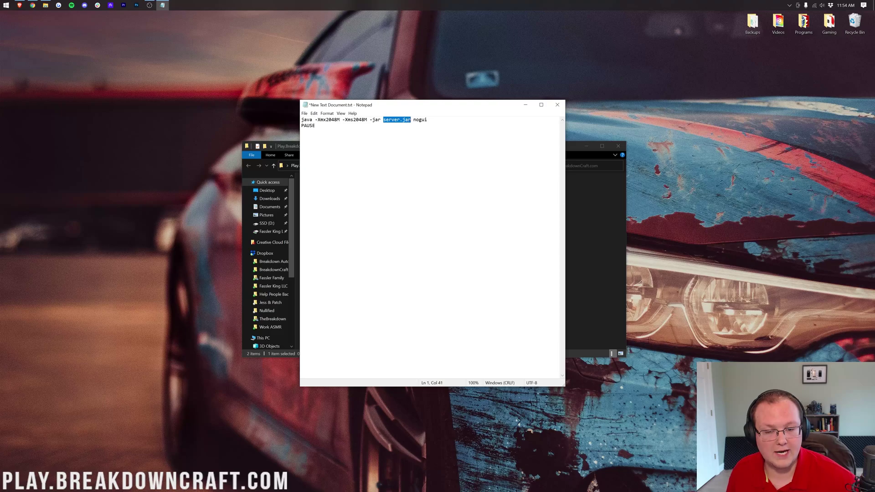
{"action": "left_click", "coordinate": [578, 203]}
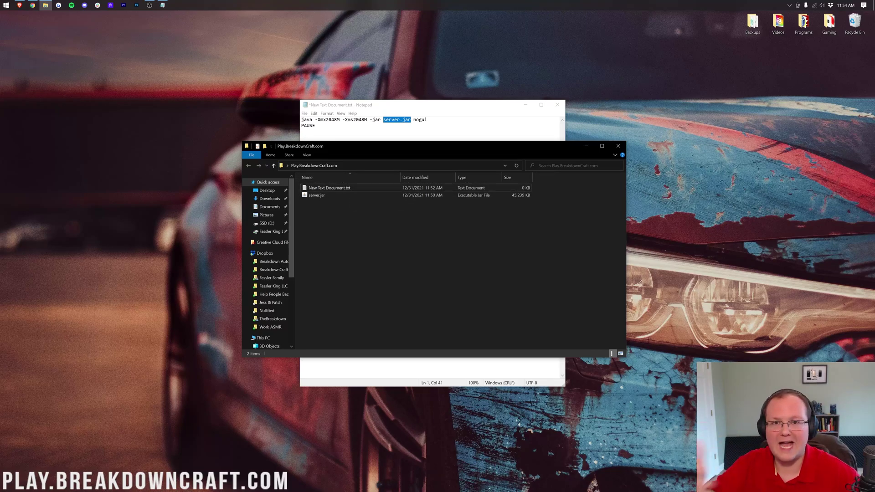
Step: Remove nogui from the end of the startup line and undo the removal
{"action": "left_click", "coordinate": [419, 119]}
{"action": "double_click", "coordinate": [420, 119]}
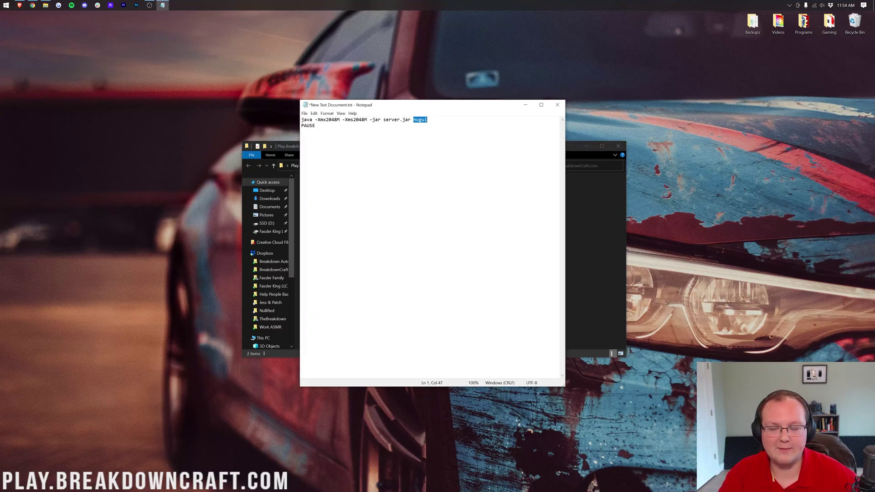
{"action": "key", "text": "BackSpace"}
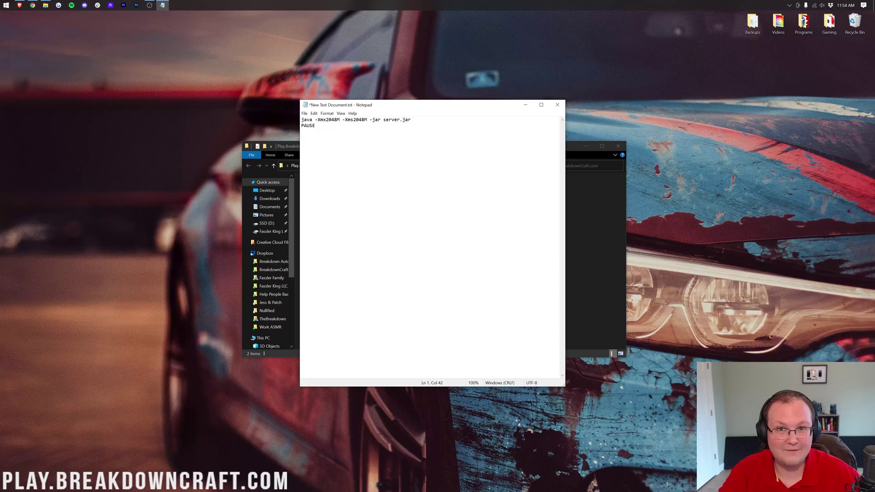
{"action": "key", "text": "ctrl+z"}
Step: Save the text document containing the startup commands and close it
{"action": "left_click_drag", "start_coordinate": [316, 126], "coordinate": [296, 129]}
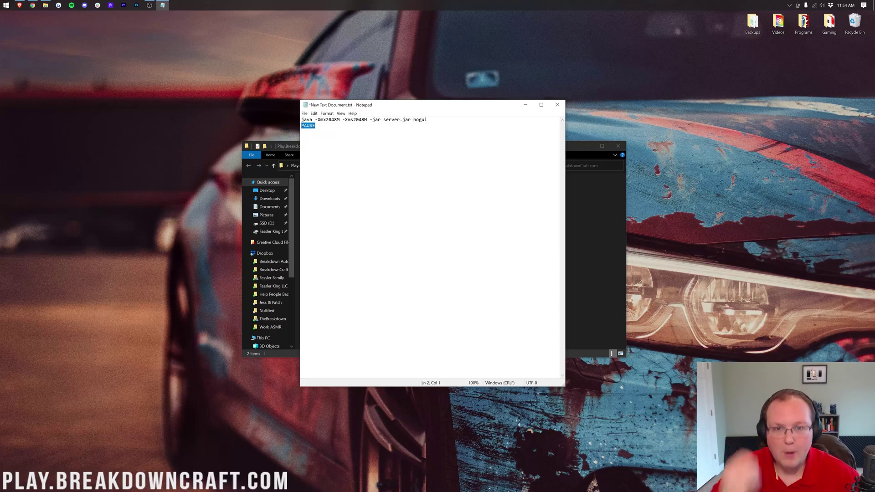
{"action": "left_click", "coordinate": [304, 113]}
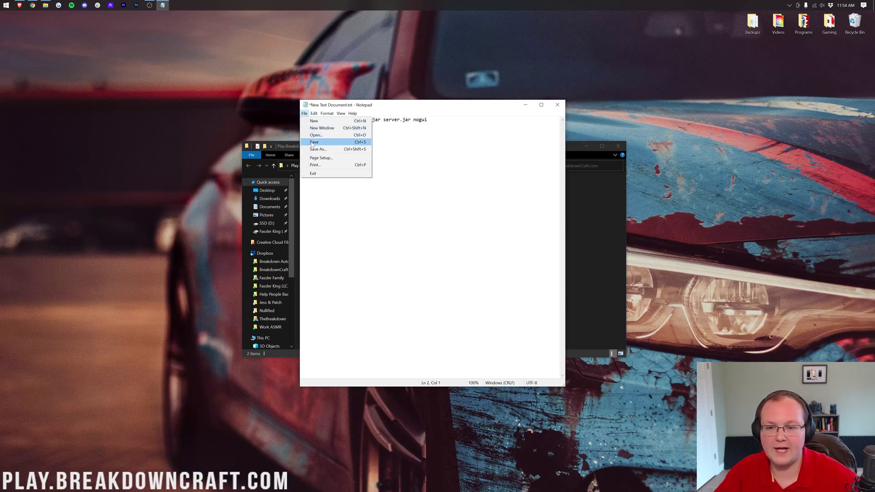
{"action": "left_click", "coordinate": [314, 141]}
{"action": "left_click", "coordinate": [556, 105]}
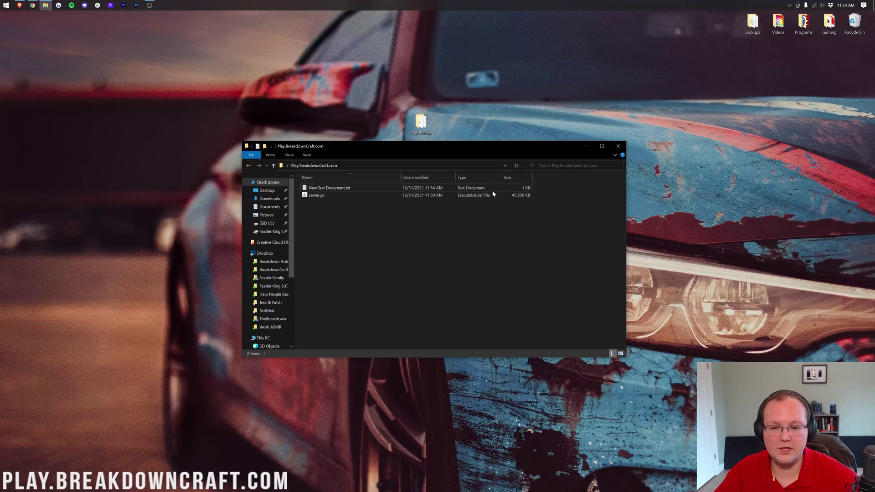
Step: Rename New Text Document.txt as run.bat, accepting the change of file extension
{"action": "right_click", "coordinate": [324, 190]}
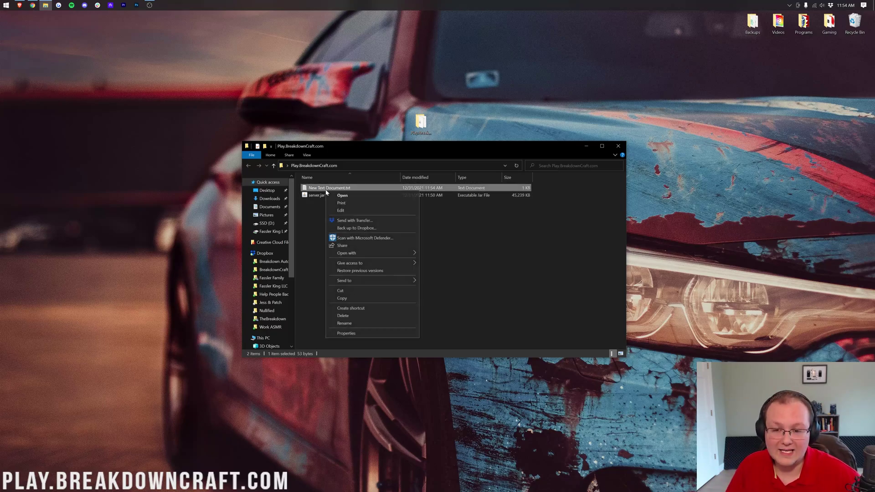
{"action": "left_click", "coordinate": [397, 322]}
{"action": "key", "text": "ctrl+a"}
{"action": "key", "text": "BackSpace"}
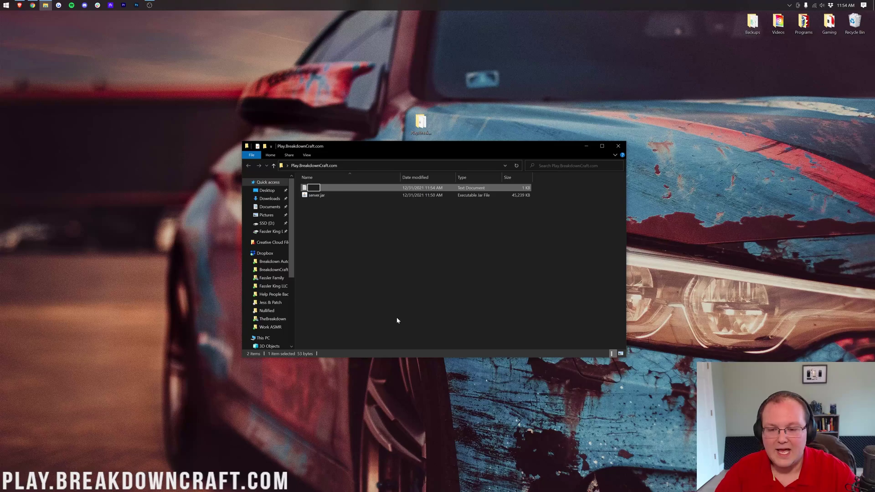
{"action": "type", "text": "run.bat"}
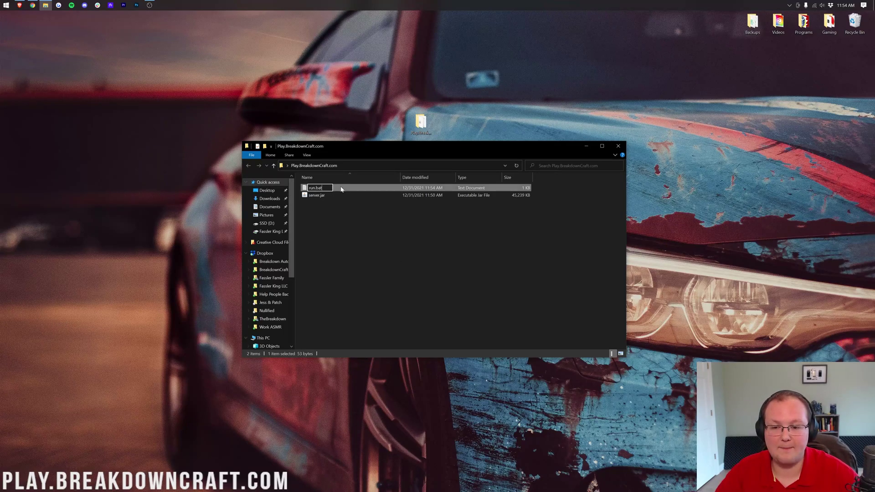
{"action": "key", "text": "Return"}
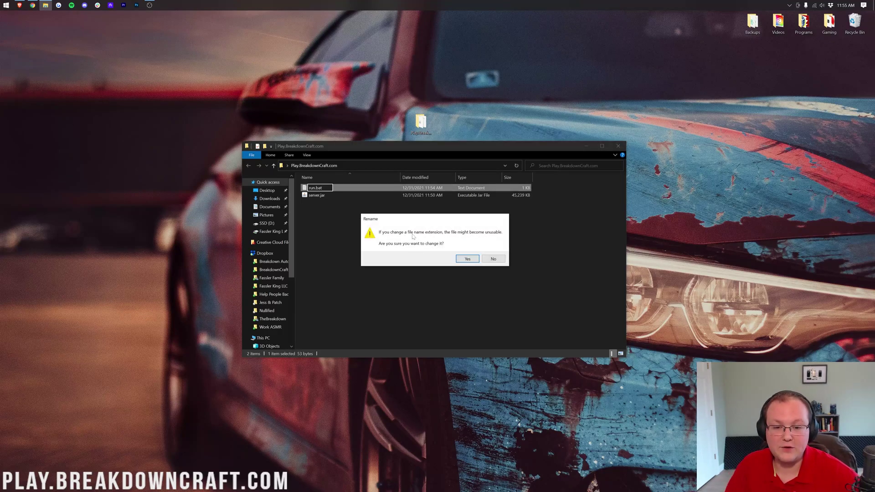
{"action": "left_click", "coordinate": [465, 262]}
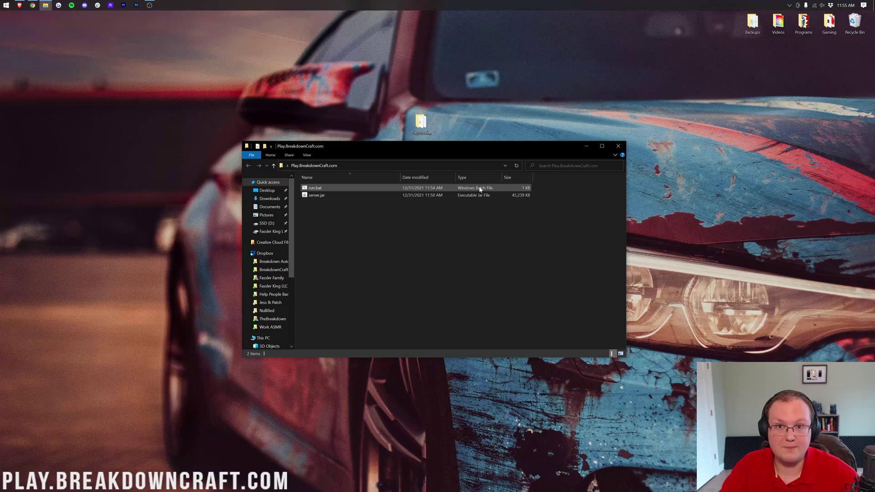
Step: Launch run.bat to generate the server files and dismiss its console window once it pauses
{"action": "double_click", "coordinate": [362, 189]}
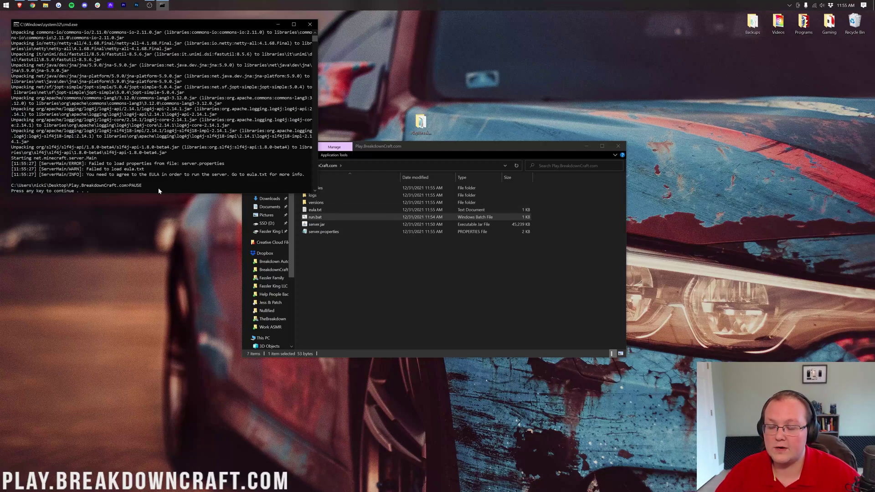
{"action": "left_click", "coordinate": [168, 147]}
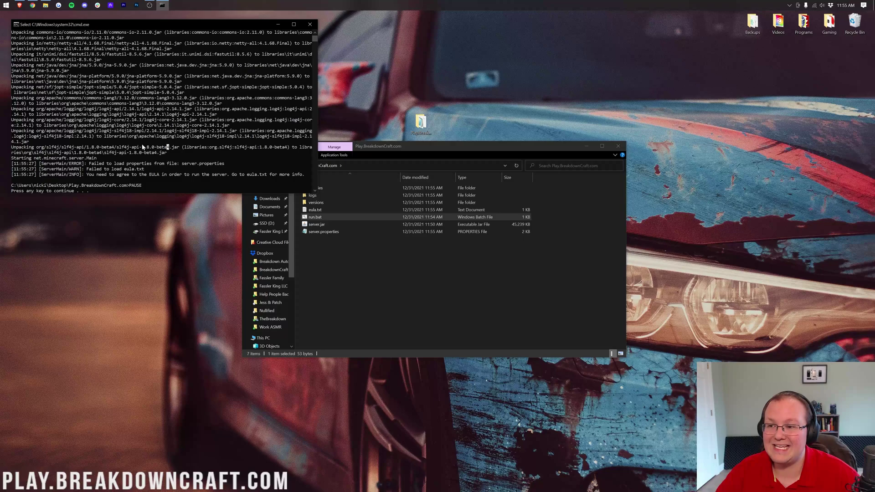
{"action": "key", "text": "Return"}
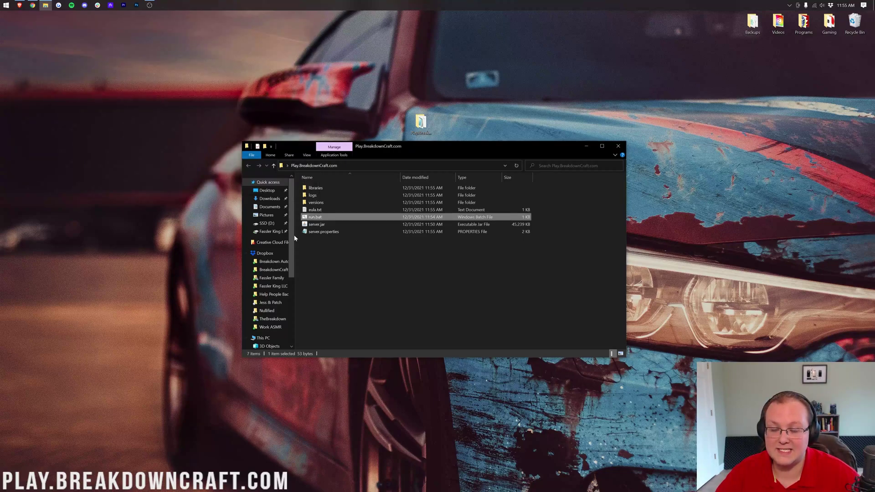
{"action": "left_click", "coordinate": [329, 252]}
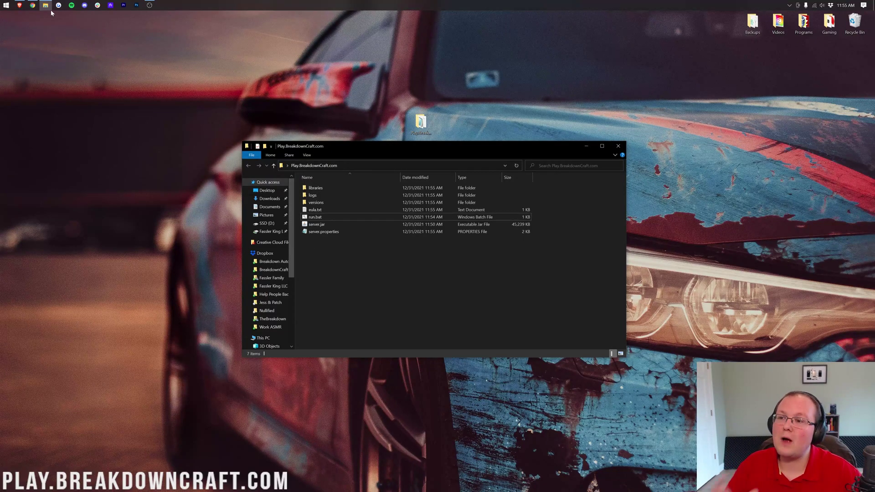
Step: Switch to Chrome and examine the guide on downloading and installing Java 17 for Minecraft servers, including its Java Development Kit download link
{"action": "left_click", "coordinate": [32, 5]}
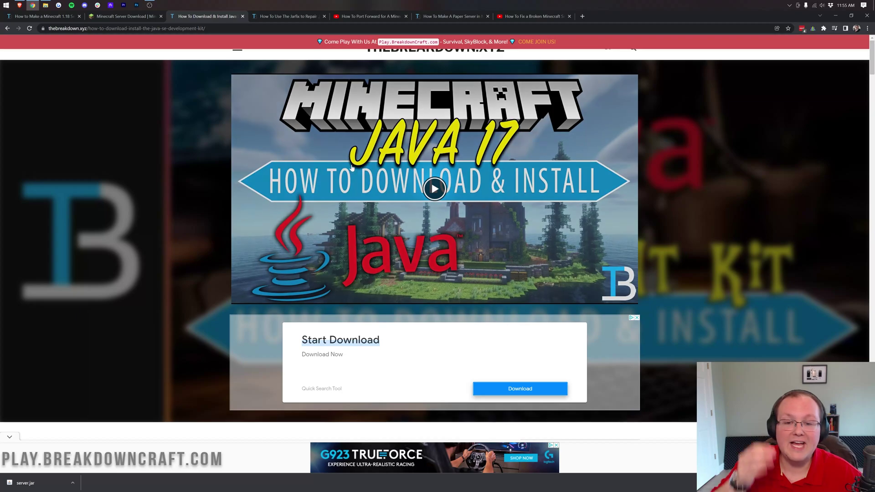
{"action": "scroll", "coordinate": [413, 177], "scroll_direction": "down", "scroll_amount": 10}
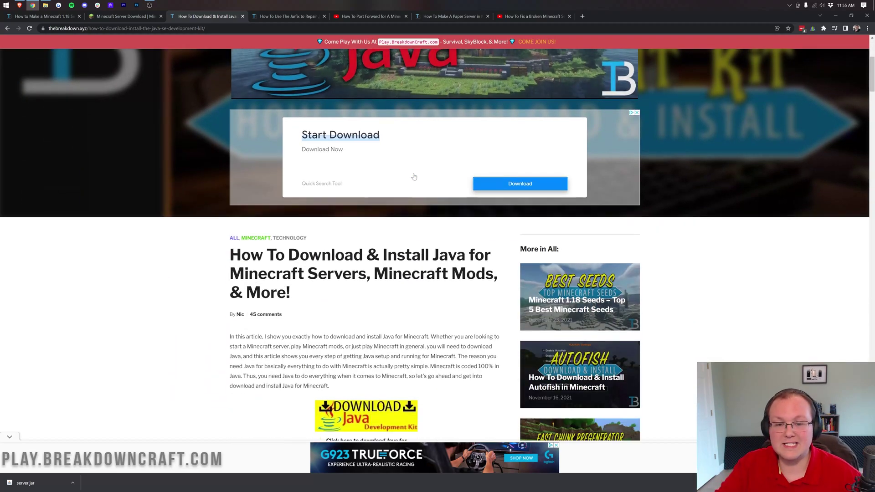
{"action": "scroll", "coordinate": [443, 122], "scroll_direction": "up", "scroll_amount": 10}
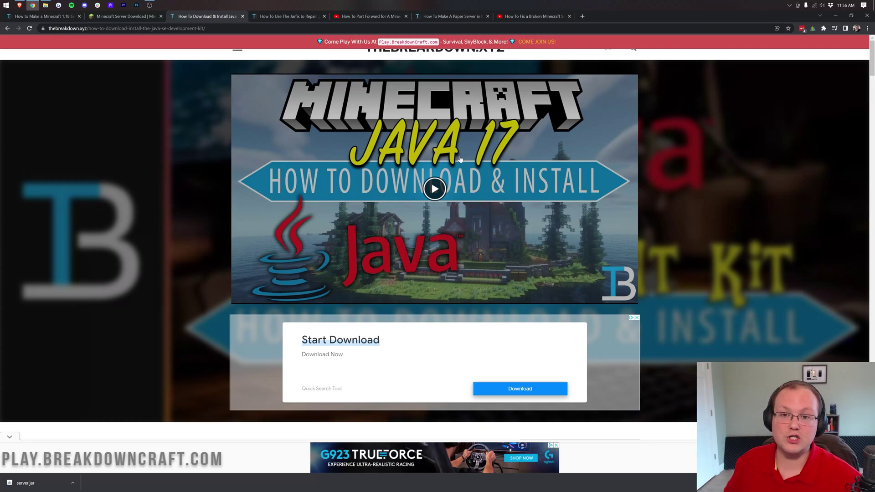
{"action": "scroll", "coordinate": [460, 159], "scroll_direction": "down", "scroll_amount": 8}
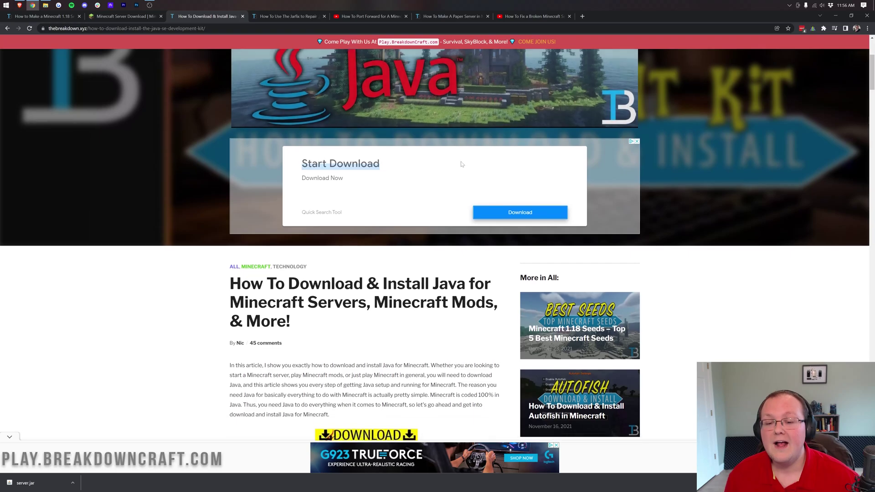
{"action": "scroll", "coordinate": [460, 246], "scroll_direction": "down", "scroll_amount": 1}
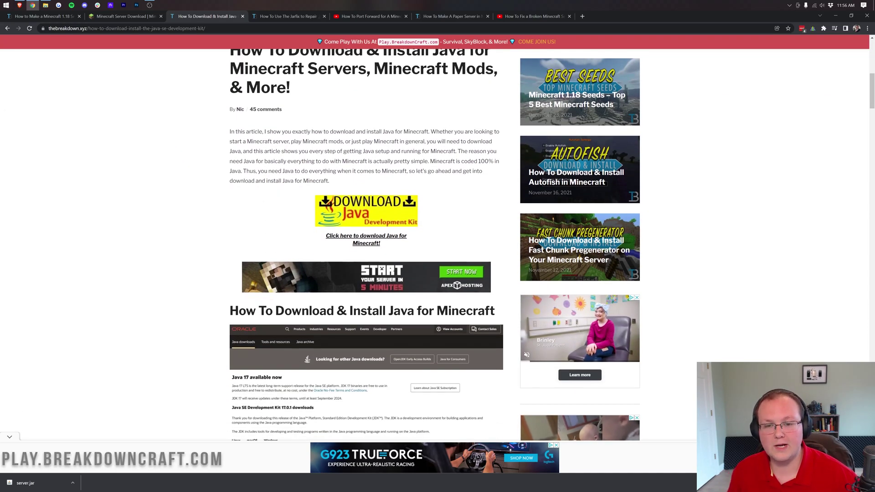
{"action": "scroll", "coordinate": [461, 175], "scroll_direction": "down", "scroll_amount": 2}
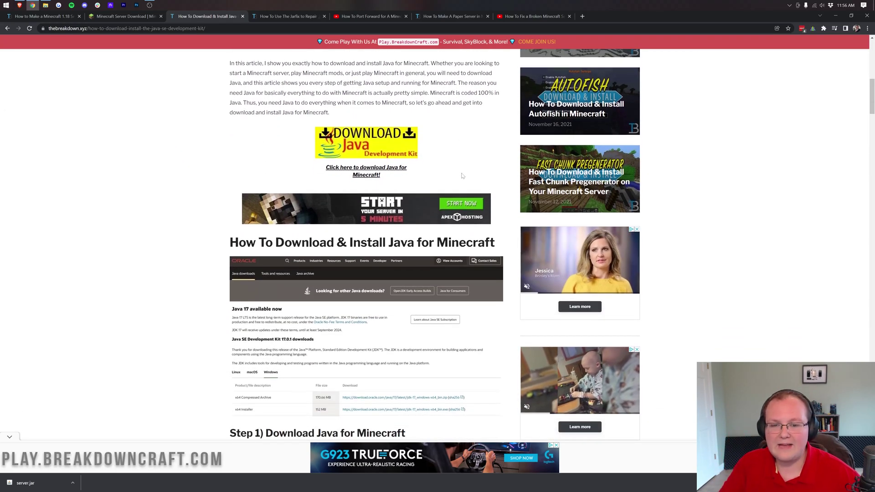
{"action": "scroll", "coordinate": [462, 176], "scroll_direction": "up", "scroll_amount": 8}
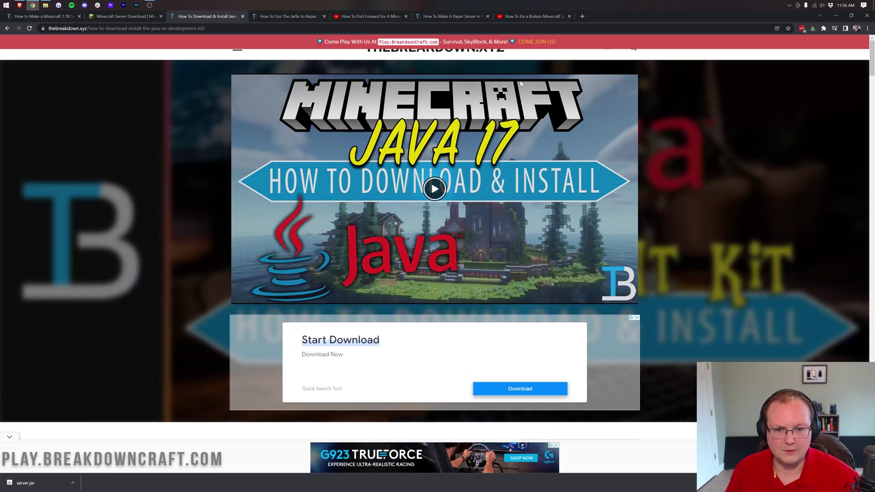
{"action": "scroll", "coordinate": [370, 143], "scroll_direction": "down", "scroll_amount": 9}
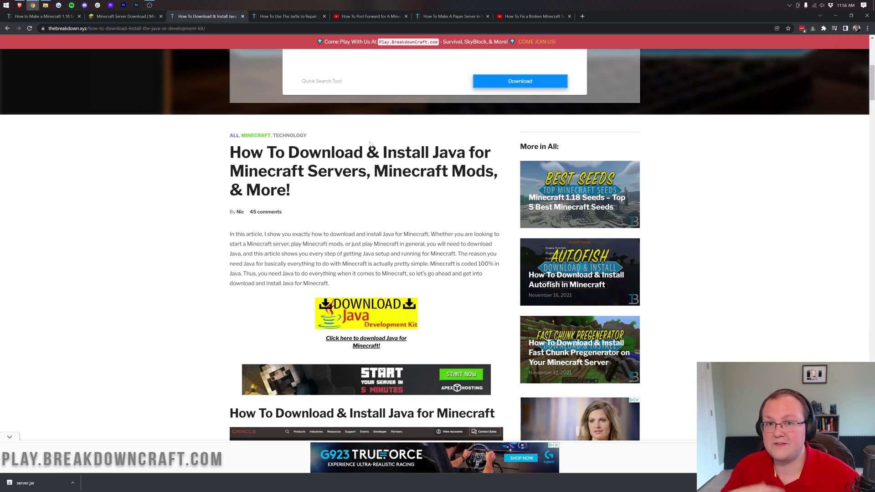
{"action": "scroll", "coordinate": [370, 144], "scroll_direction": "down", "scroll_amount": 1}
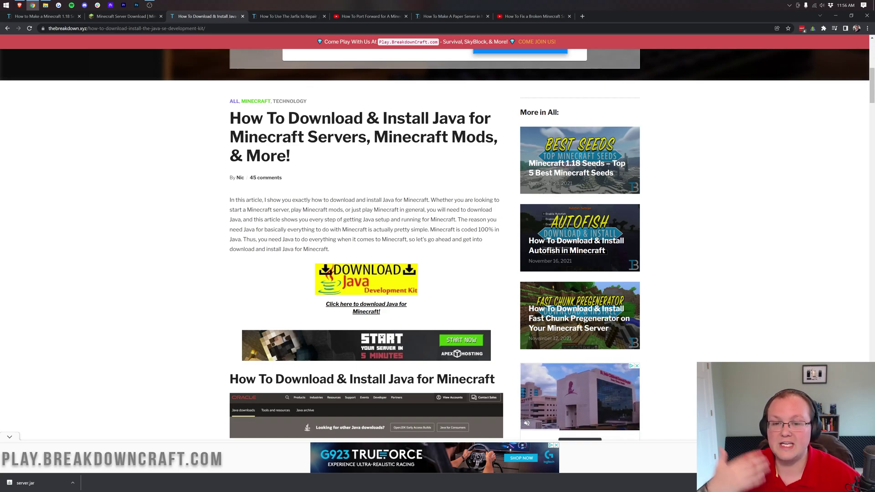
{"action": "scroll", "coordinate": [390, 185], "scroll_direction": "down", "scroll_amount": 3}
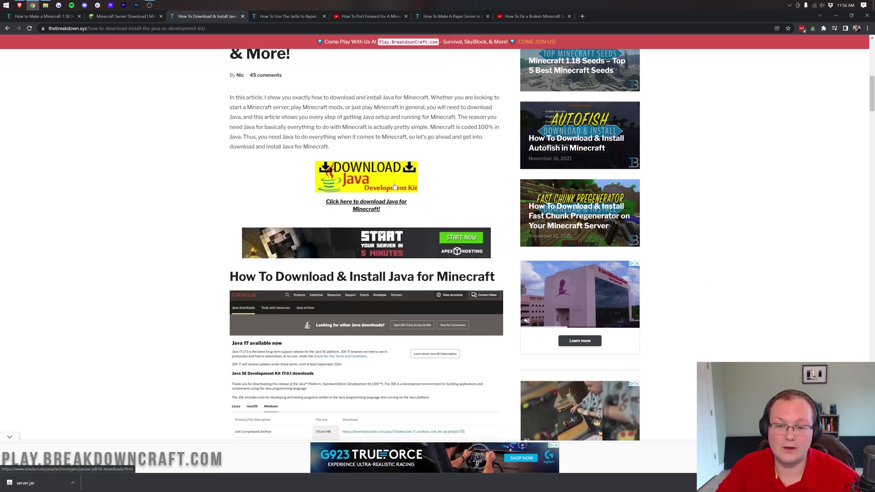
{"action": "scroll", "coordinate": [391, 184], "scroll_direction": "up", "scroll_amount": 7}
{"action": "scroll", "coordinate": [433, 173], "scroll_direction": "down", "scroll_amount": 7}
{"action": "scroll", "coordinate": [434, 173], "scroll_direction": "down", "scroll_amount": 15}
{"action": "scroll", "coordinate": [423, 173], "scroll_direction": "up", "scroll_amount": 20}
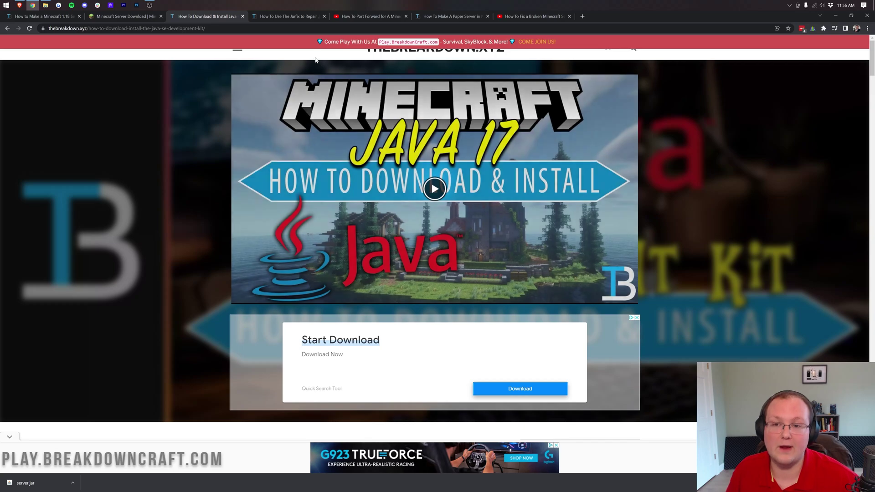
Step: View the Jarfix repair guide and the port forwarding video, then return to the server folder
{"action": "left_click", "coordinate": [286, 17]}
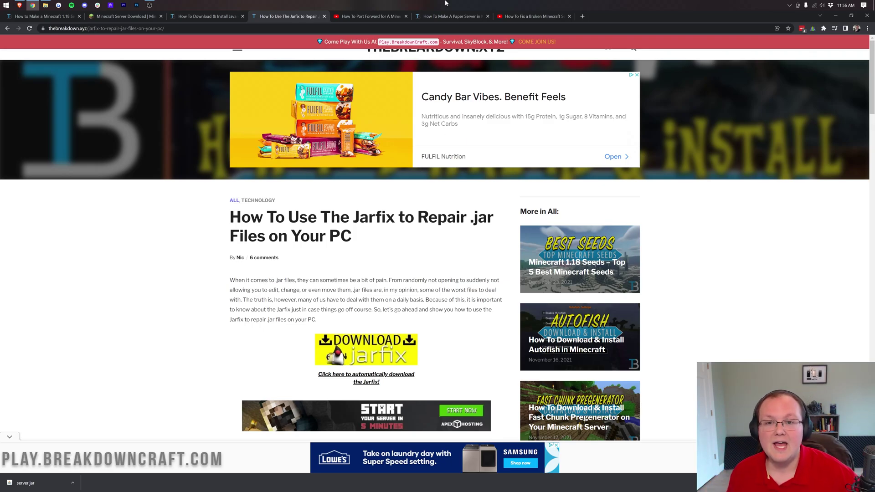
{"action": "left_click", "coordinate": [369, 16]}
{"action": "left_click", "coordinate": [835, 17]}
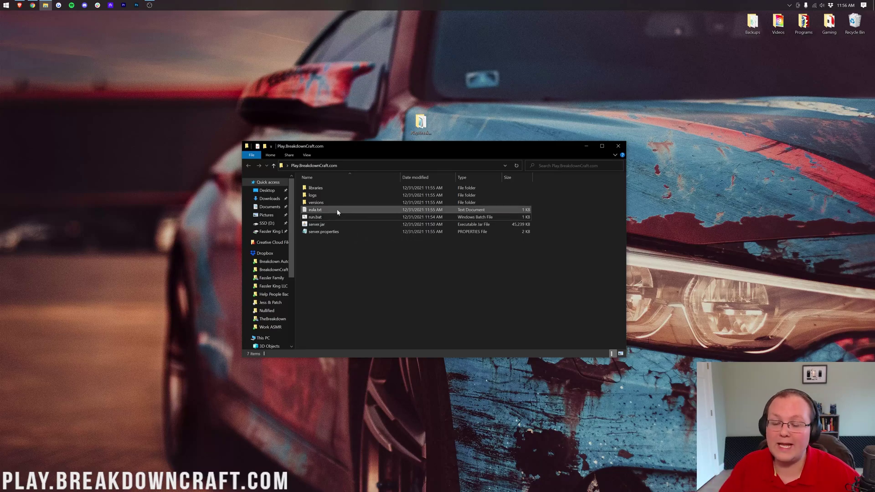
Step: Open eula.txt from the server folder and change the eula setting to true
{"action": "double_click", "coordinate": [319, 210]}
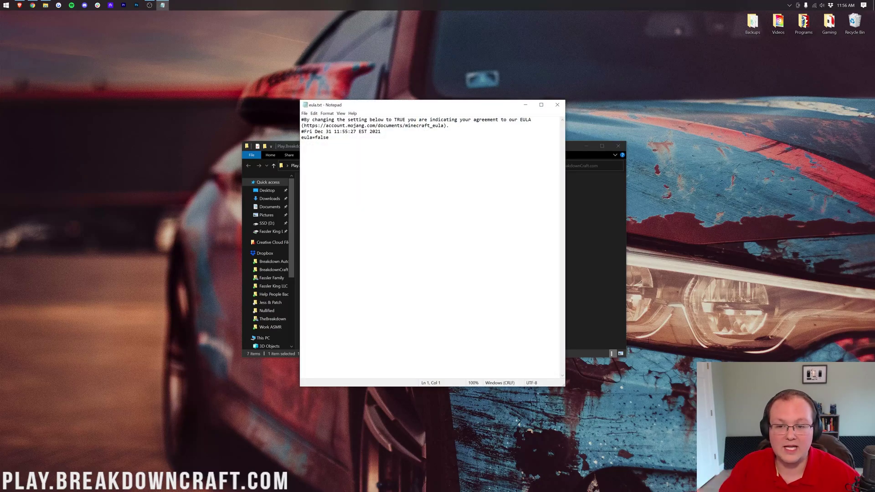
{"action": "left_click_drag", "start_coordinate": [352, 100], "coordinate": [352, 139]}
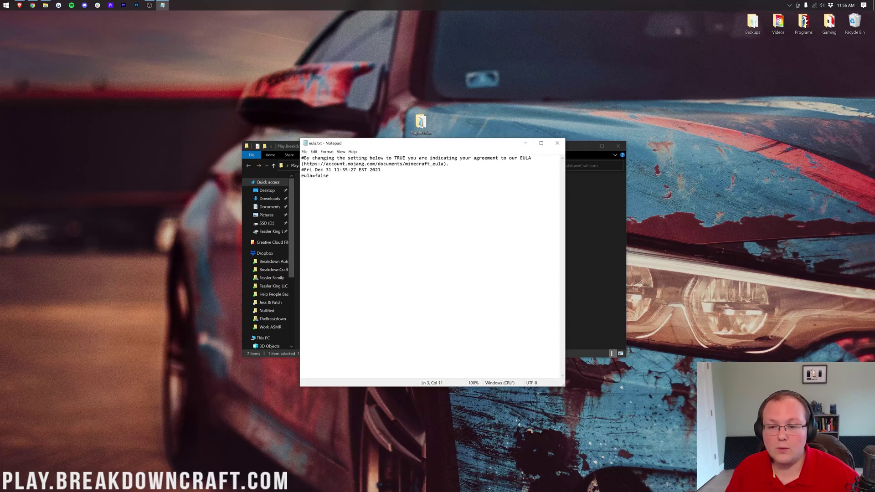
{"action": "left_click_drag", "start_coordinate": [301, 163], "coordinate": [447, 164]}
{"action": "left_click", "coordinate": [302, 181]}
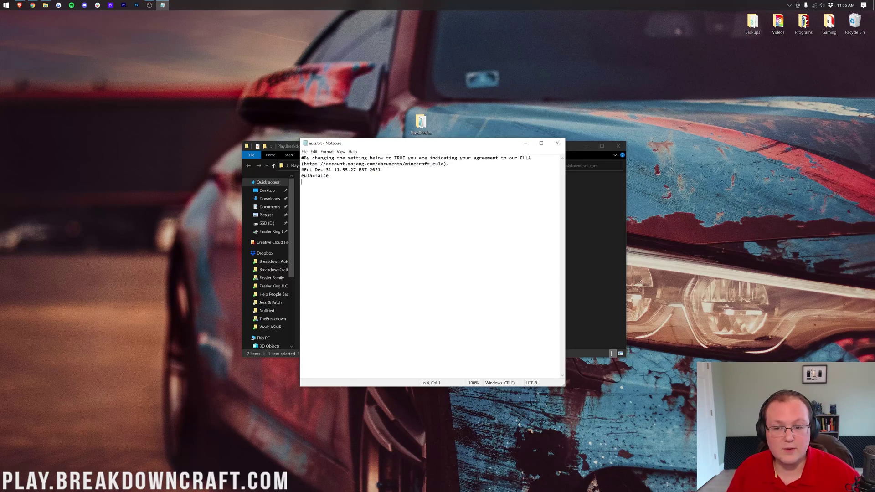
{"action": "double_click", "coordinate": [321, 175]}
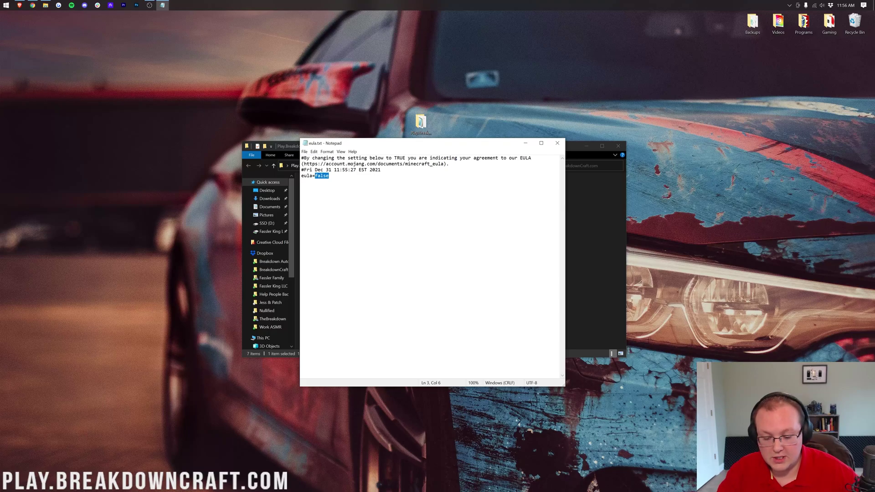
{"action": "type", "text": "true"}
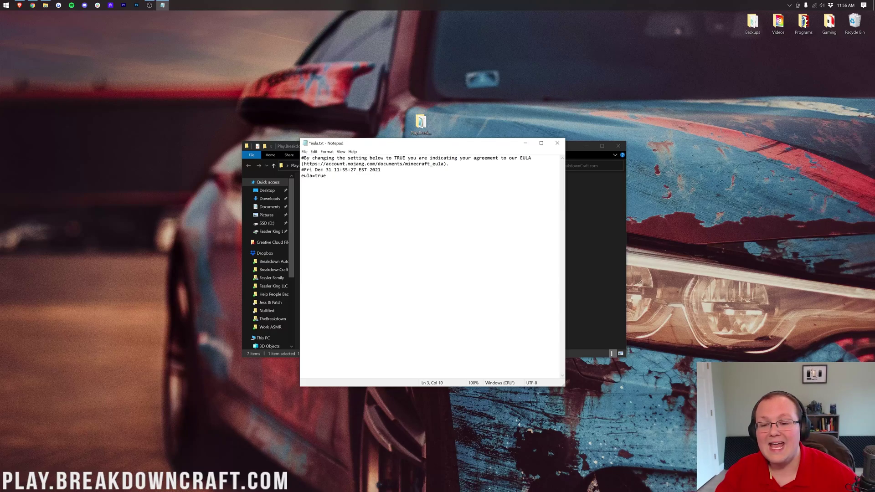
{"action": "left_click_drag", "start_coordinate": [301, 176], "coordinate": [327, 176]}
{"action": "left_click", "coordinate": [327, 175]}
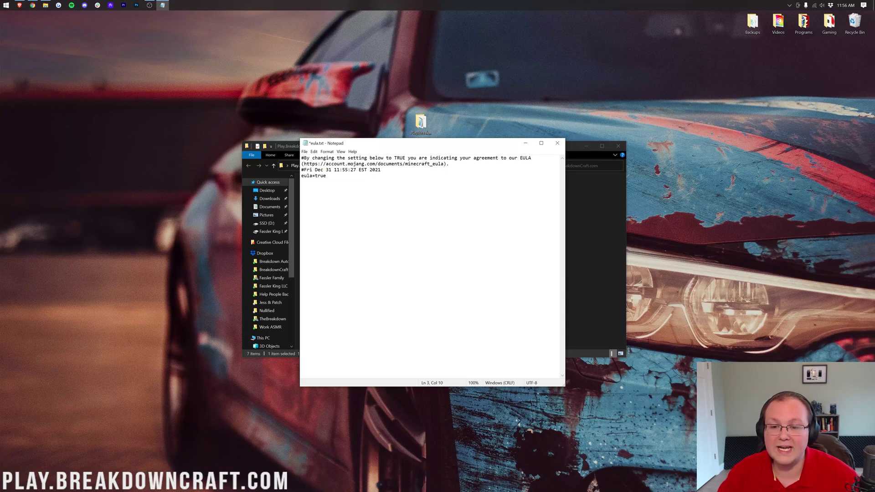
Step: Save the edited eula.txt and close it
{"action": "left_click", "coordinate": [304, 151]}
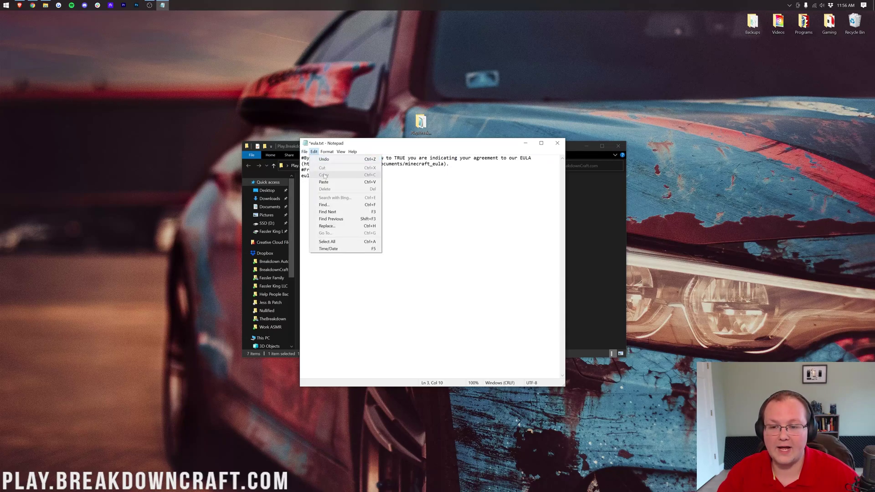
{"action": "left_click", "coordinate": [314, 180]}
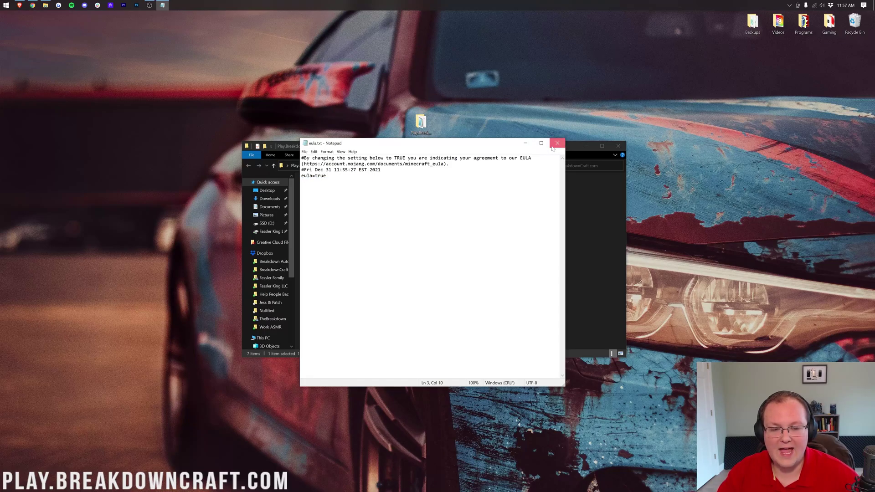
{"action": "left_click", "coordinate": [557, 143]}
Step: Launch run.bat to start the server, and narrow and place its console window beside the server folder window
{"action": "double_click", "coordinate": [314, 217]}
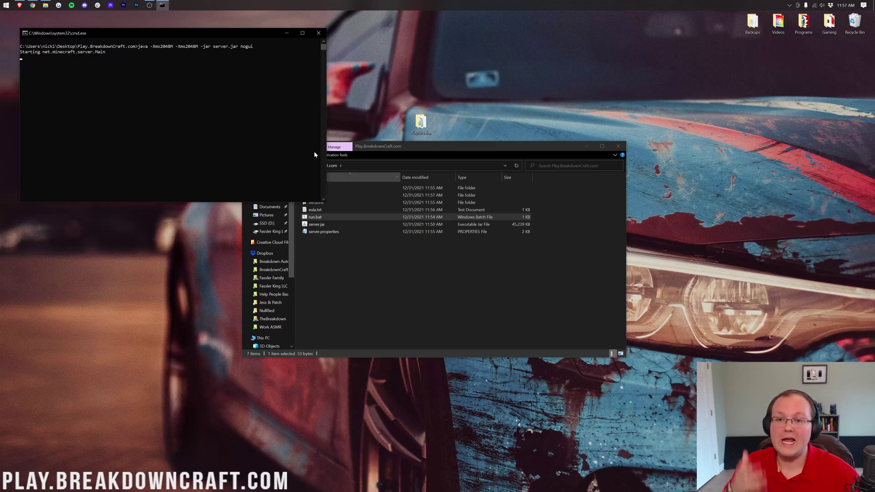
{"action": "left_click_drag", "start_coordinate": [238, 36], "coordinate": [303, 153]}
{"action": "left_click_drag", "start_coordinate": [389, 178], "coordinate": [284, 180]}
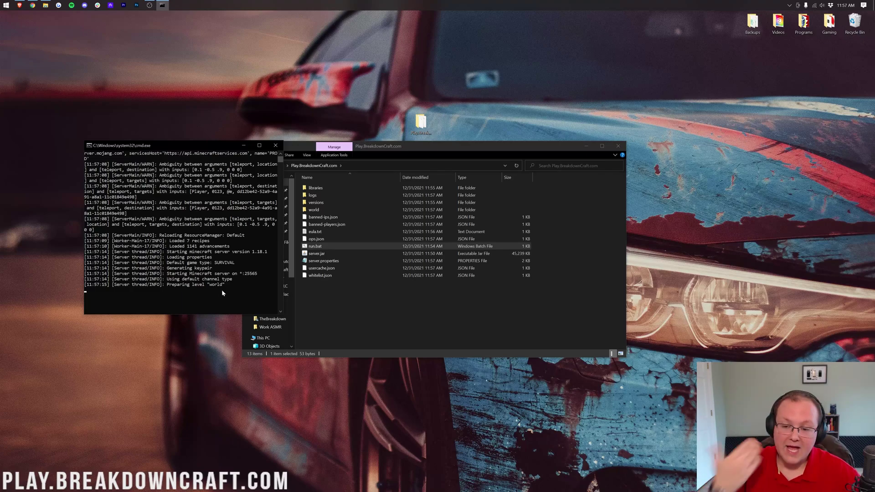
{"action": "left_click_drag", "start_coordinate": [201, 150], "coordinate": [161, 151]}
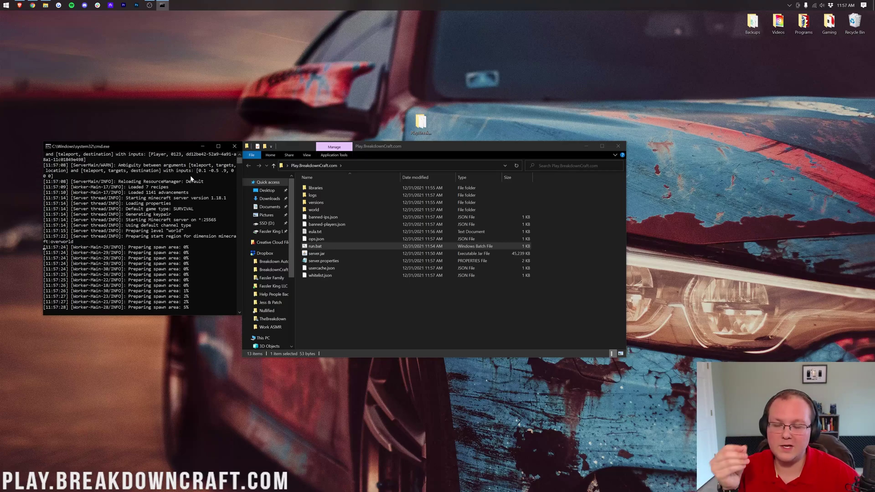
Step: Review the port forwarding video page and the Paper server guide in Chrome, then return to the server console
{"action": "left_click", "coordinate": [33, 5]}
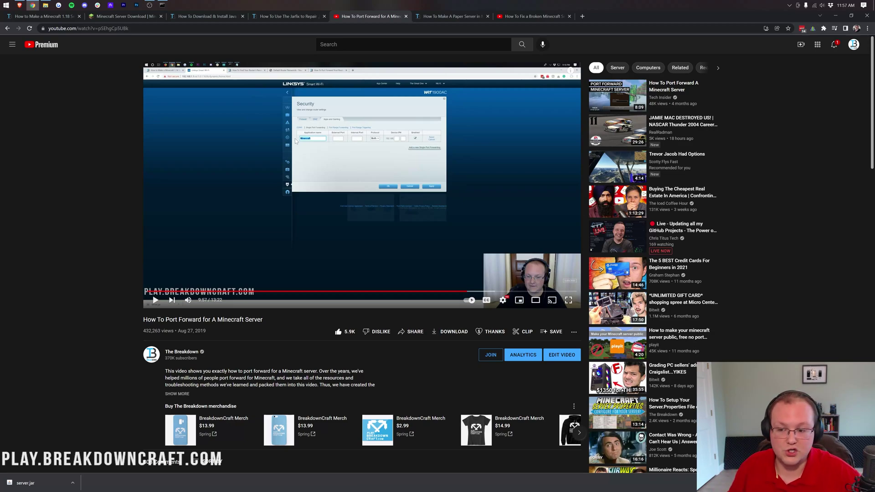
{"action": "scroll", "coordinate": [264, 194], "scroll_direction": "down", "scroll_amount": 1}
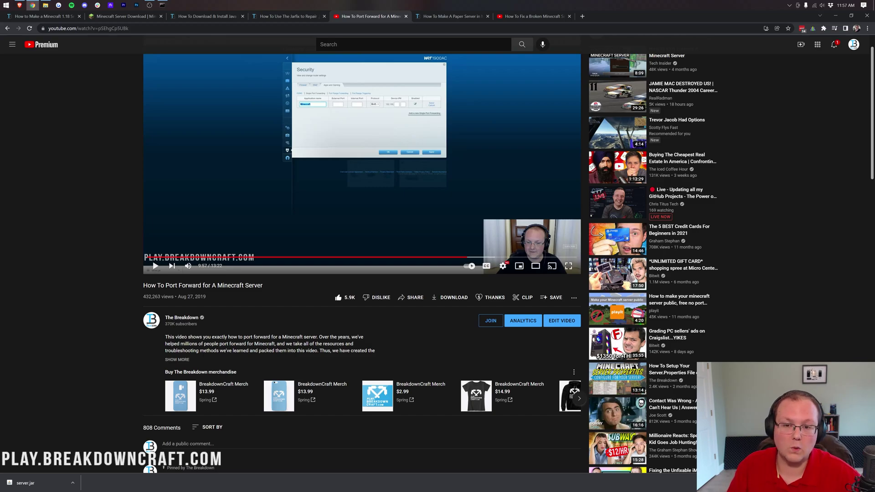
{"action": "scroll", "coordinate": [154, 302], "scroll_direction": "up", "scroll_amount": 1}
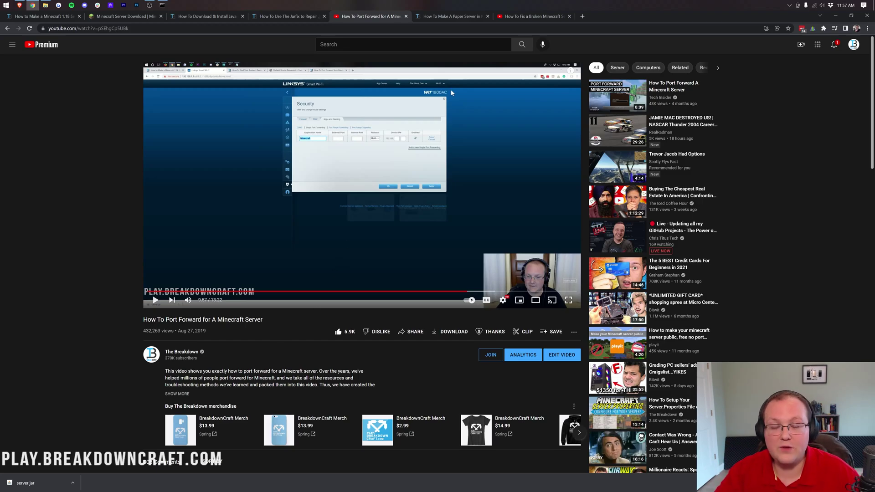
{"action": "left_click", "coordinate": [450, 16]}
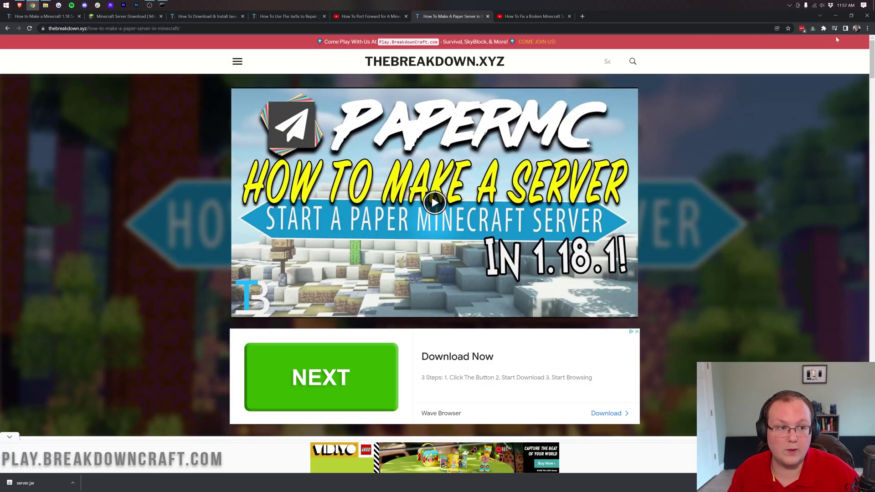
{"action": "left_click", "coordinate": [836, 17]}
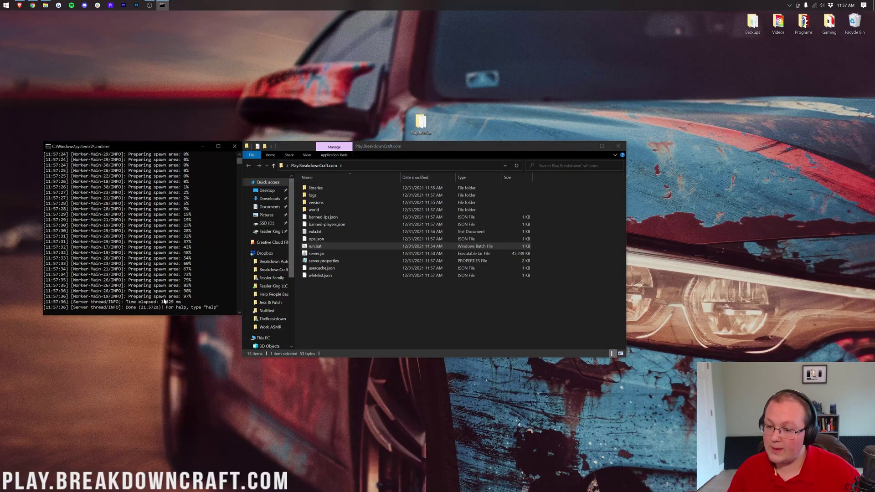
Step: Search Windows for "mine" and start the Minecraft Launcher to run Minecraft 1.18.1
{"action": "left_click", "coordinate": [3, 4]}
{"action": "type", "text": "mine"}
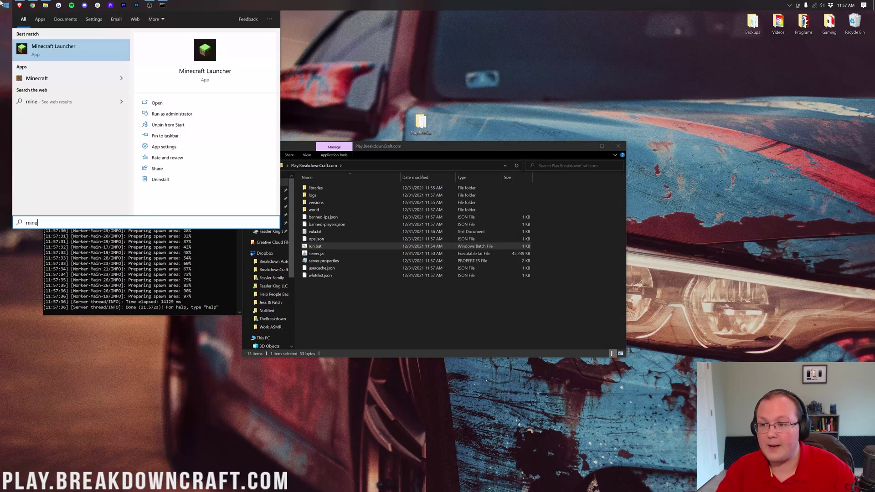
{"action": "left_click", "coordinate": [71, 46]}
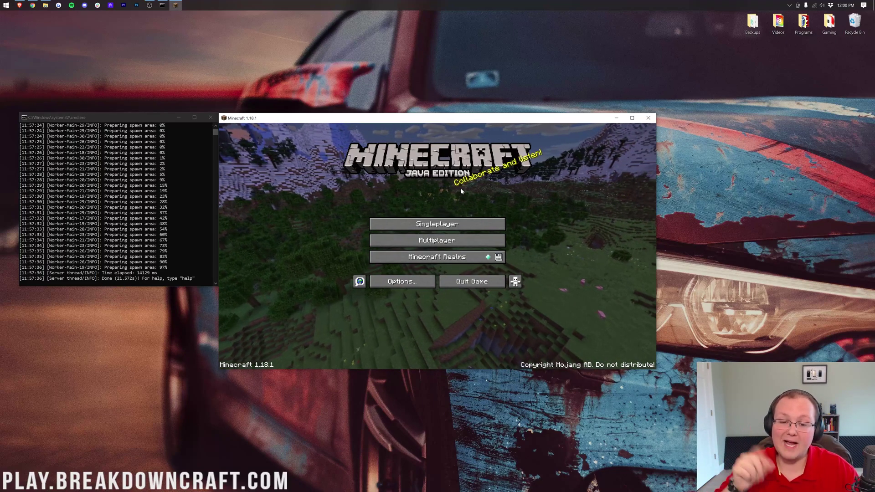
Step: Join the multiplayer server through Direct Connection using localhost as the server address
{"action": "left_click", "coordinate": [453, 237]}
{"action": "left_click", "coordinate": [435, 340]}
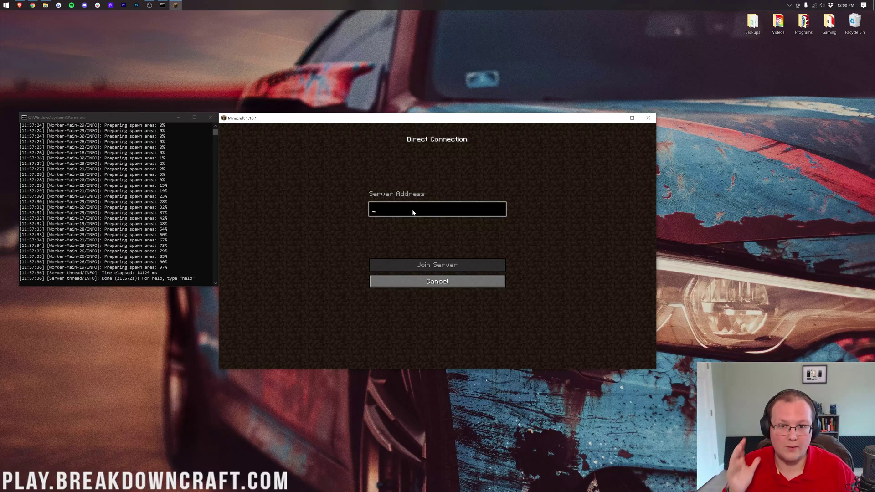
{"action": "type", "text": "lo"}
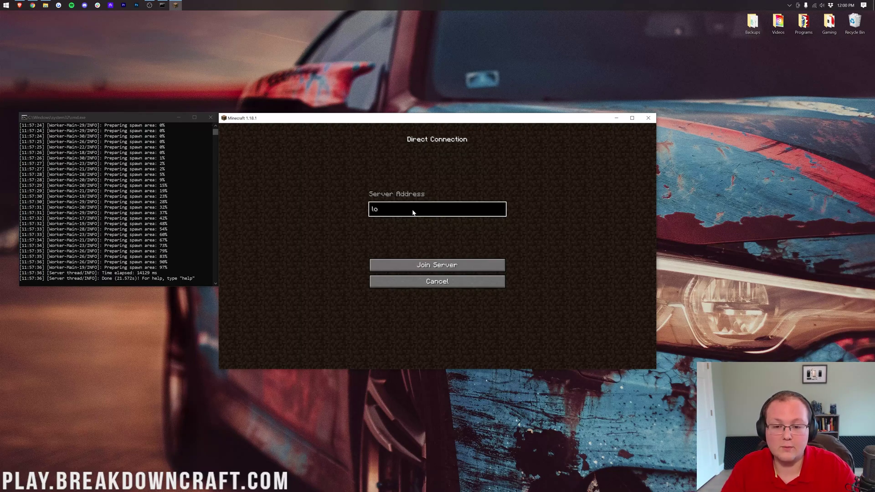
{"action": "type", "text": "calhost"}
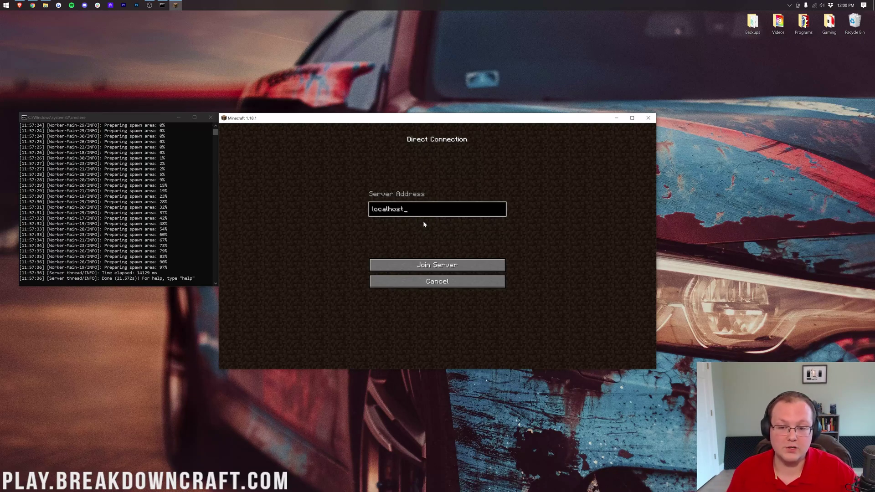
{"action": "left_click", "coordinate": [460, 266]}
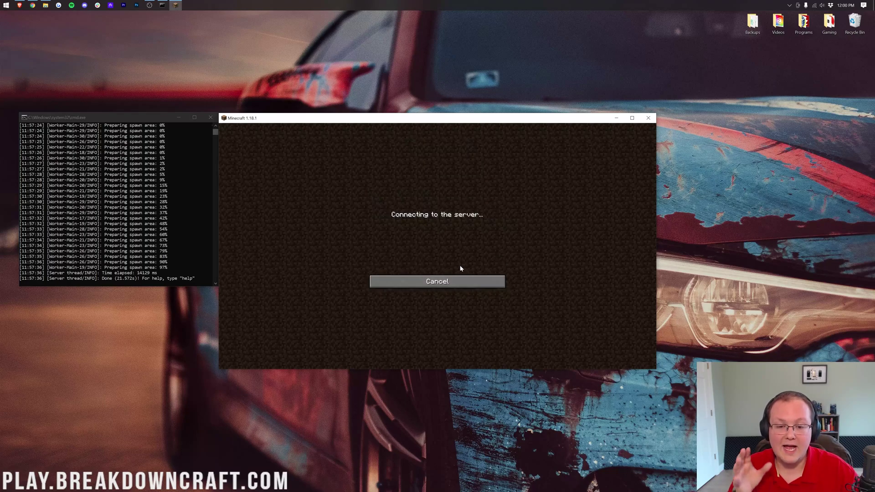